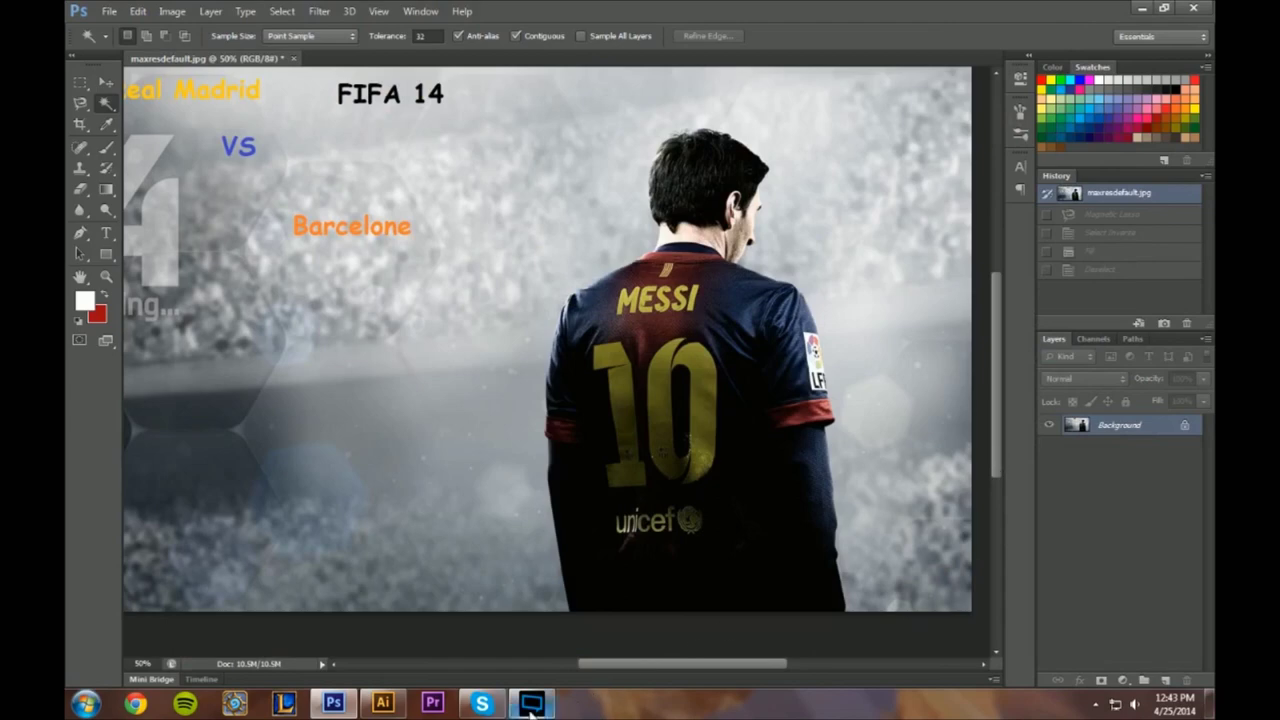
- Look at the three cut-out sample images on the desktop, then return to the player photo in Photoshop
{"action": "mouse_move", "coordinate": [531, 706]}
{"action": "left_click", "coordinate": [1141, 8]}
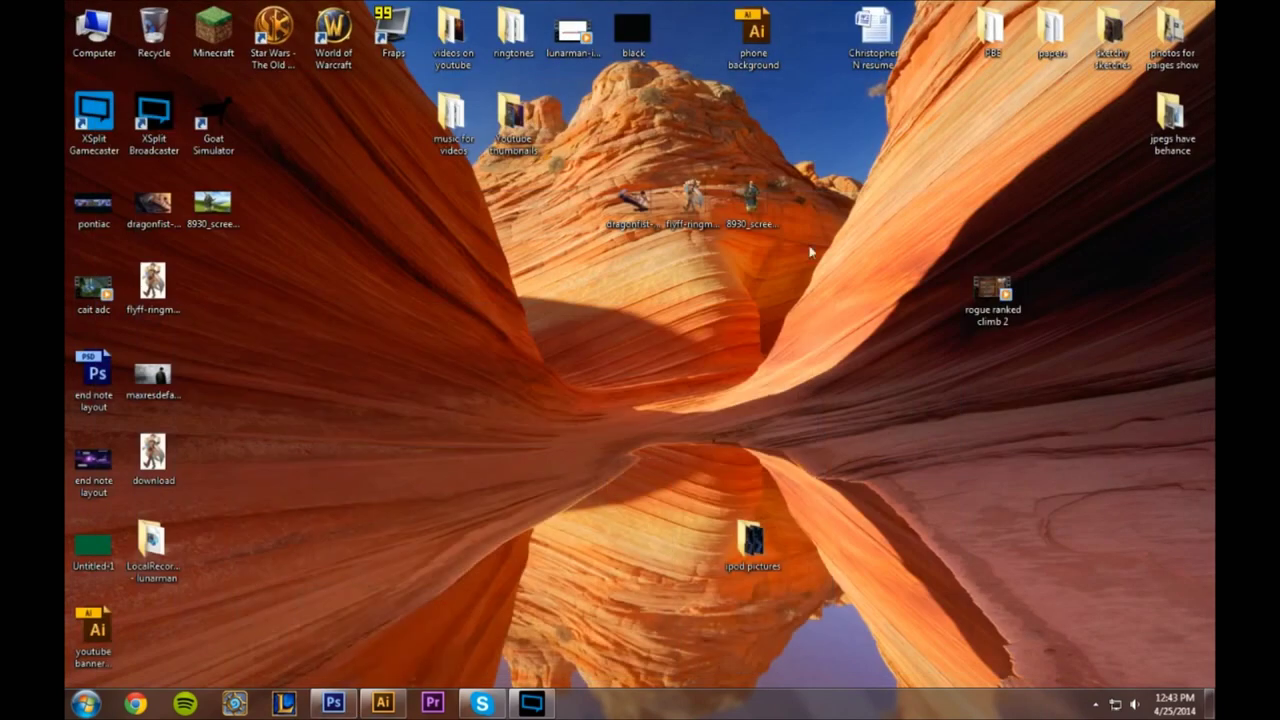
{"action": "left_click", "coordinate": [754, 203]}
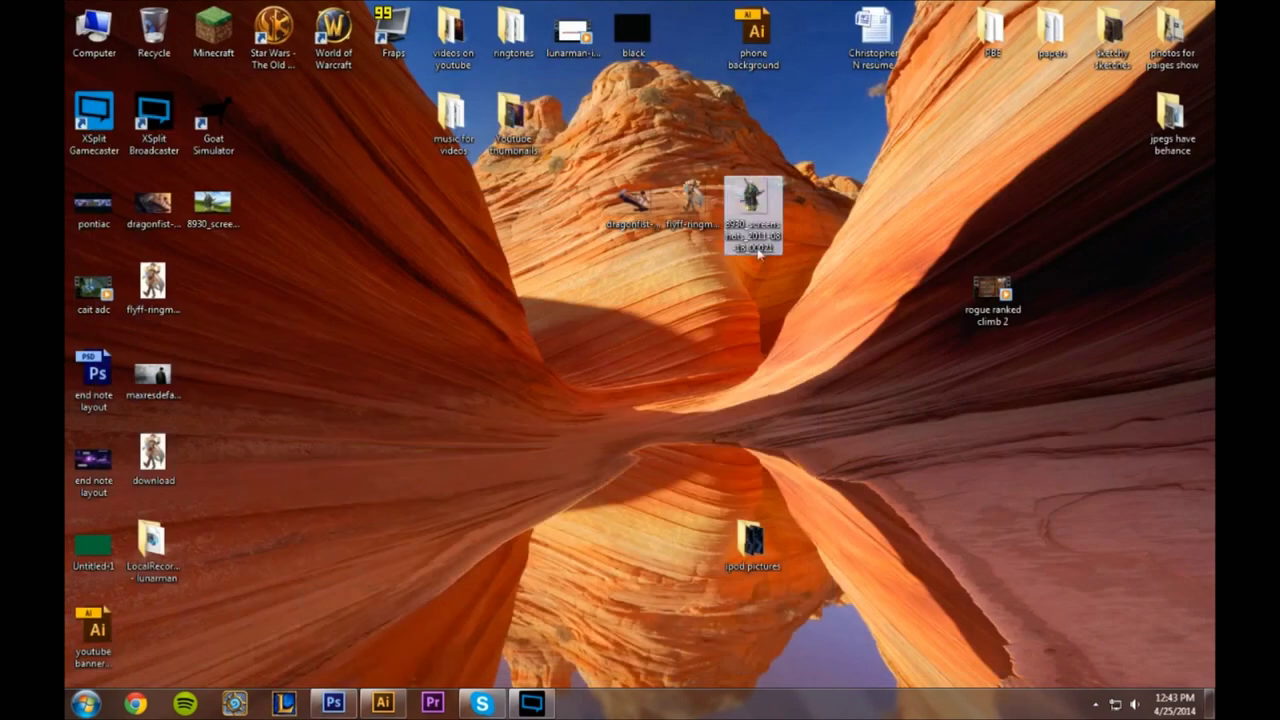
{"action": "left_click", "coordinate": [698, 200]}
{"action": "left_click", "coordinate": [632, 206]}
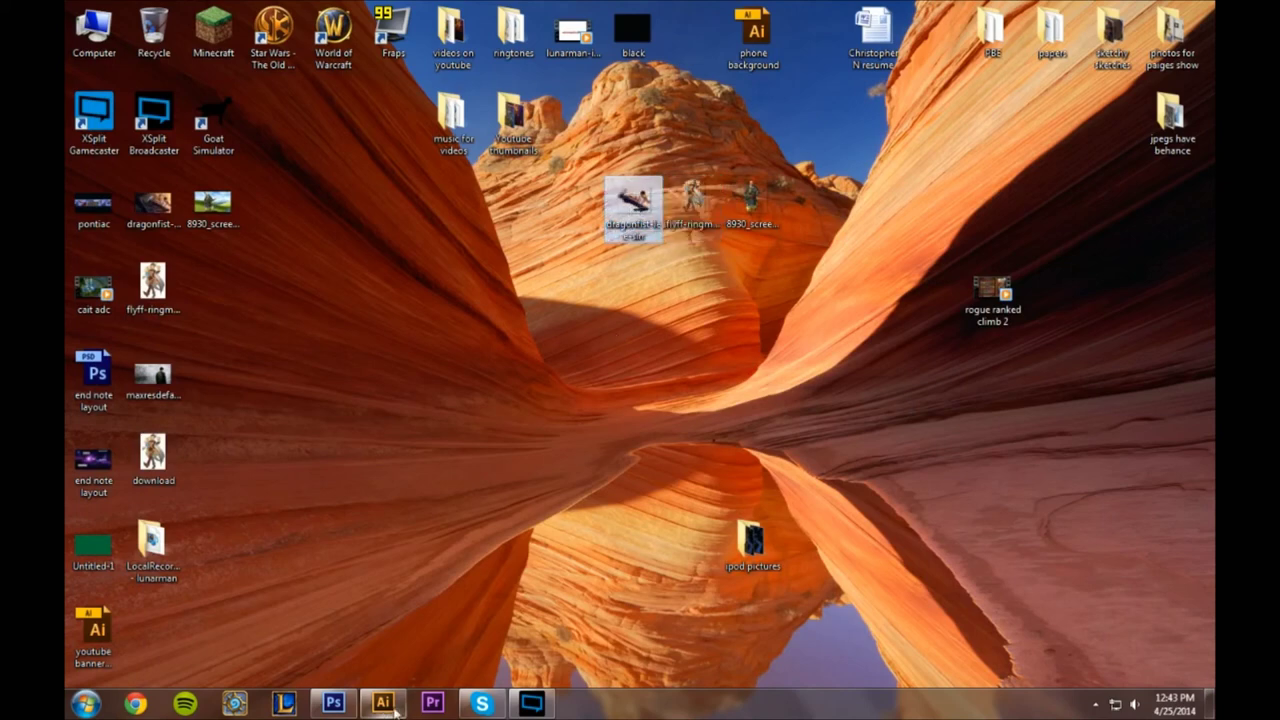
{"action": "mouse_move", "coordinate": [335, 708]}
{"action": "left_click", "coordinate": [333, 612]}
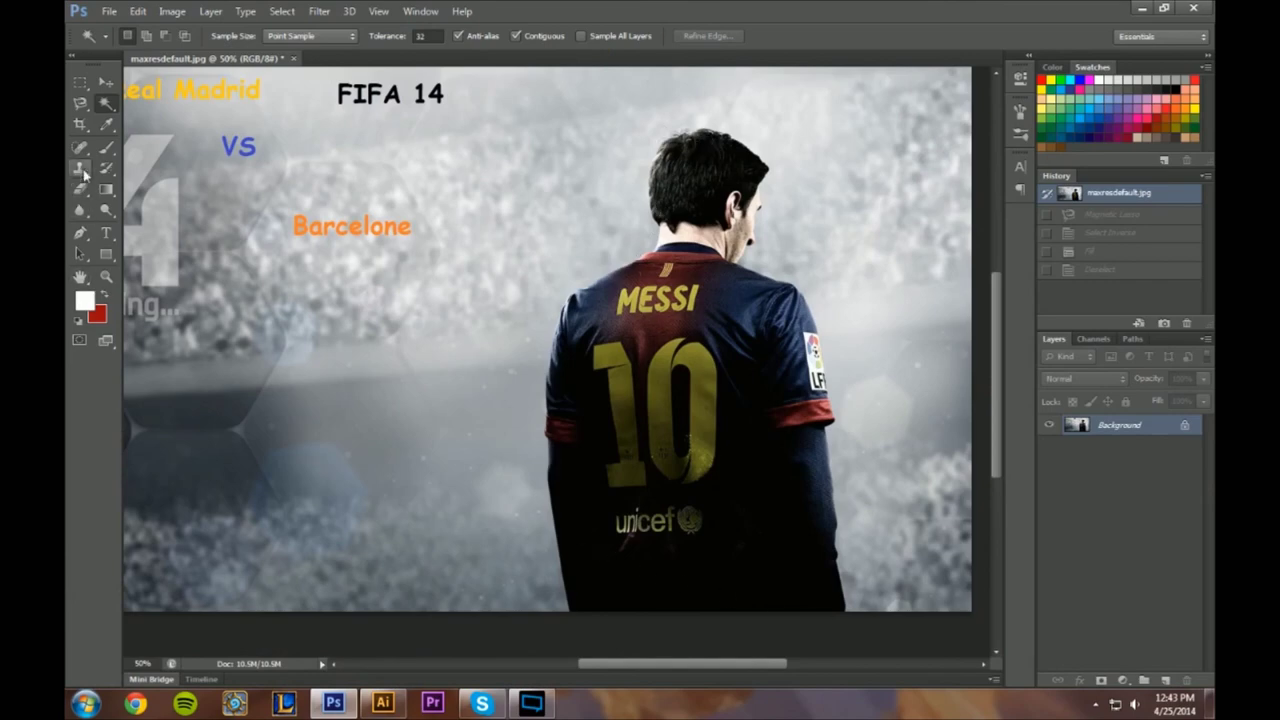
- Crop the photo to the player, cutting off the area with the lettering beside him
{"action": "left_click", "coordinate": [80, 124]}
{"action": "left_click_drag", "start_coordinate": [616, 671], "coordinate": [508, 671]}
{"action": "left_click_drag", "start_coordinate": [380, 324], "coordinate": [648, 370]}
{"action": "key", "text": "Return"}
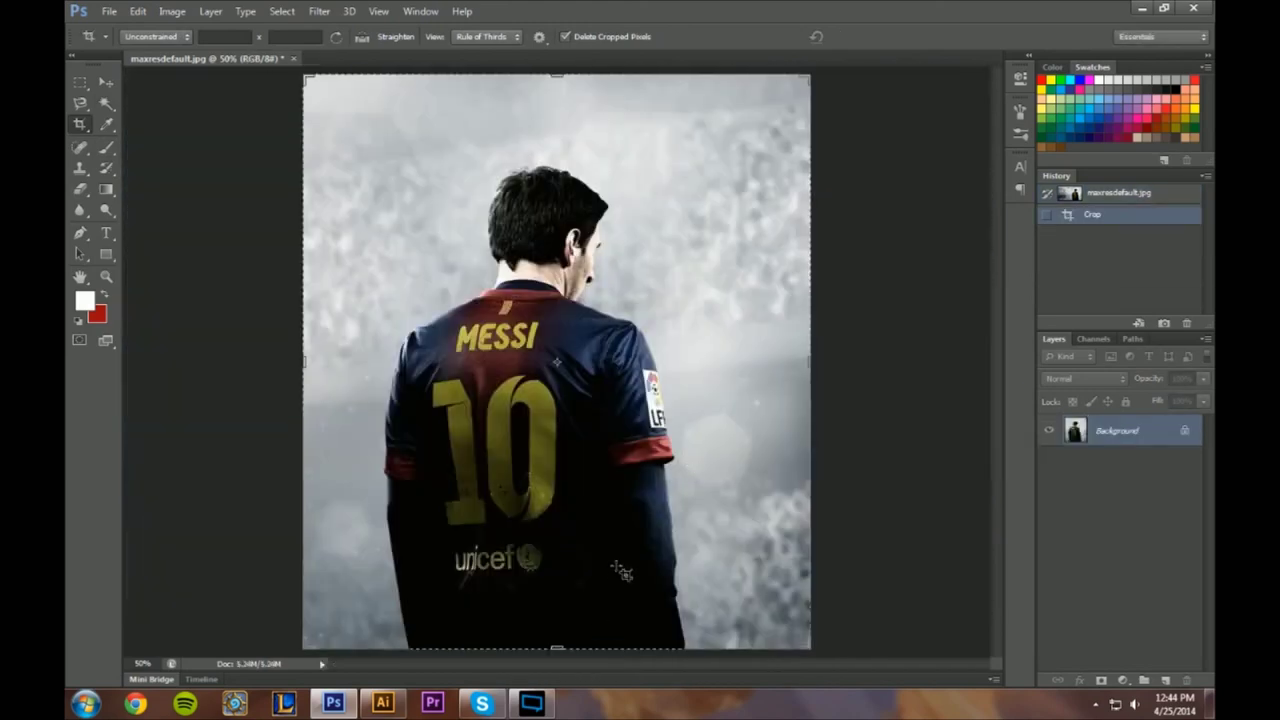
- Crop the photo tighter around the player on both sides and above his head
{"action": "left_click_drag", "start_coordinate": [808, 353], "coordinate": [768, 352]}
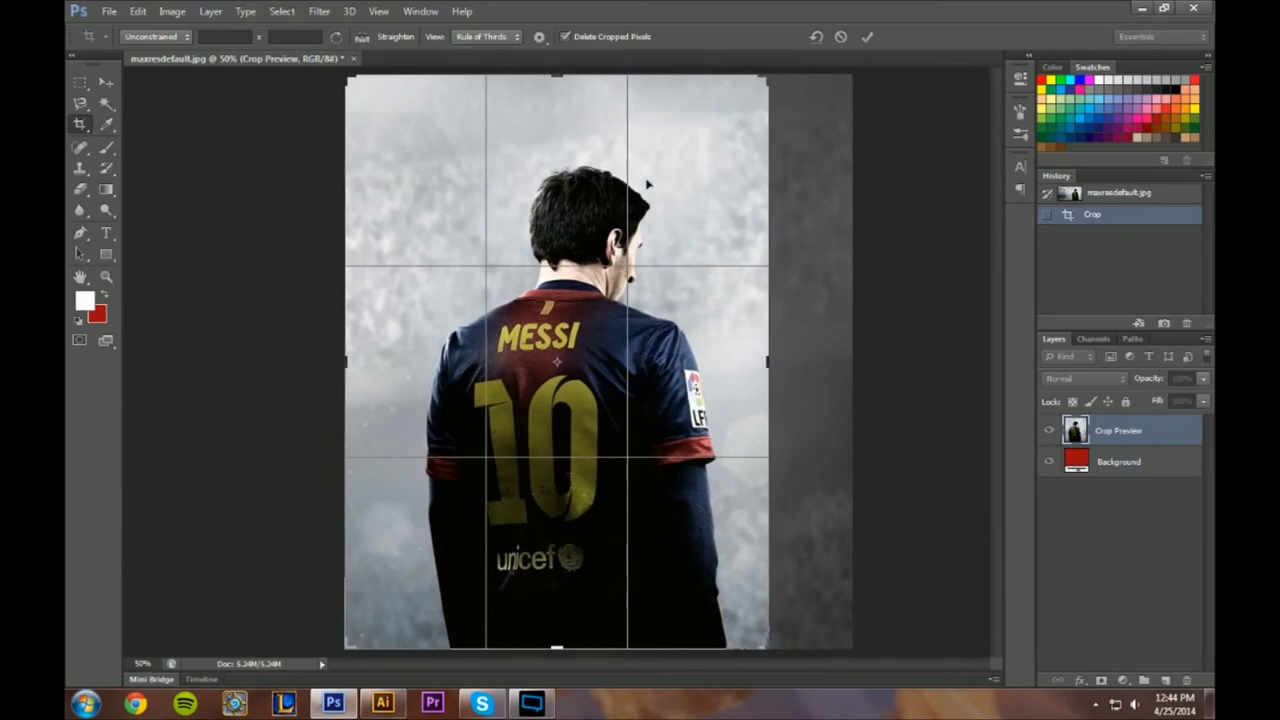
{"action": "left_click_drag", "start_coordinate": [561, 75], "coordinate": [552, 112]}
{"action": "left_click_drag", "start_coordinate": [357, 357], "coordinate": [378, 346]}
{"action": "key", "text": "Return"}
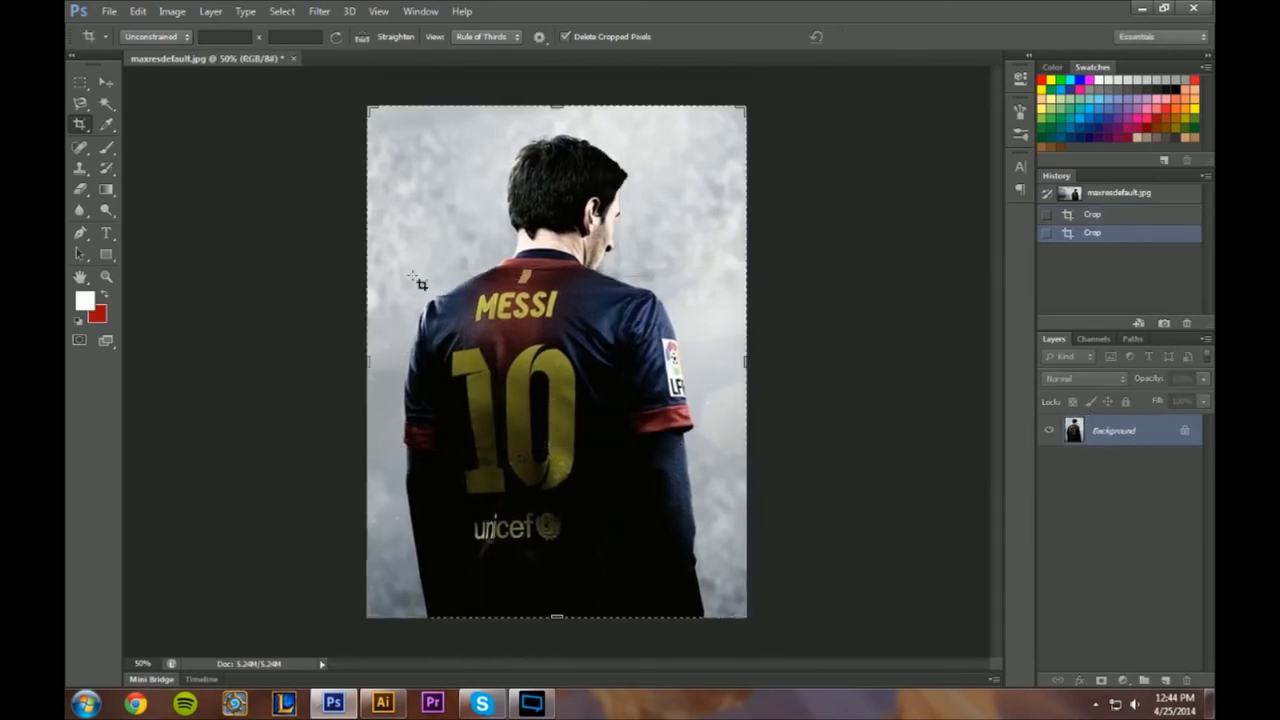
- Convert the locked Background into a regular editable layer, keeping the default layer settings
{"action": "left_click", "coordinate": [106, 82]}
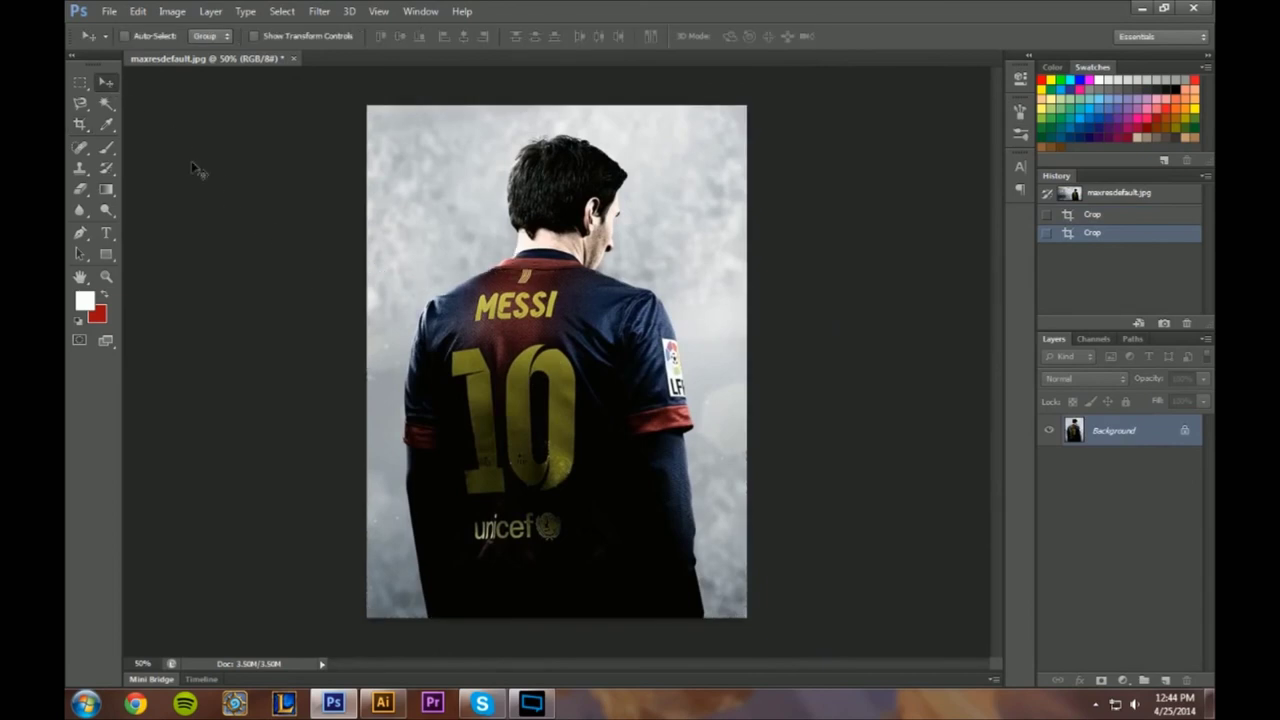
{"action": "double_click", "coordinate": [1180, 435]}
{"action": "left_click", "coordinate": [790, 226]}
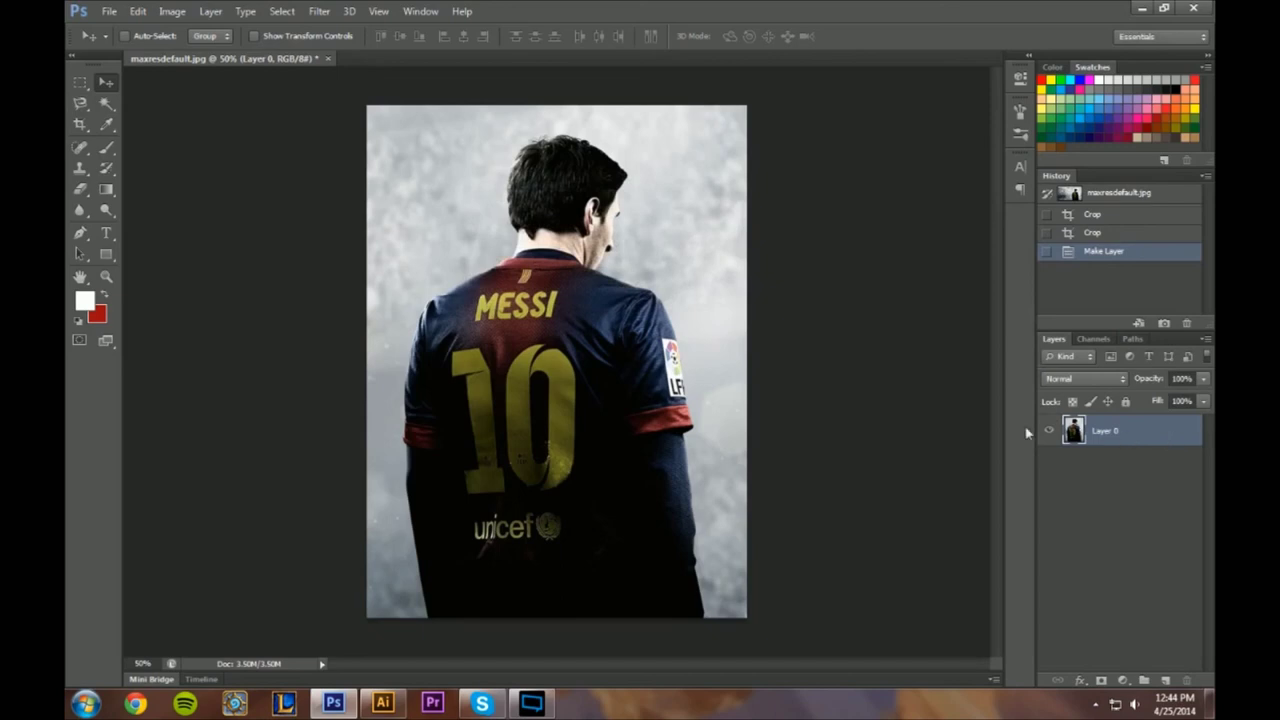
{"action": "left_click", "coordinate": [81, 191]}
{"action": "mouse_move", "coordinate": [695, 162]}
{"action": "left_mouse_down"}
{"action": "mouse_move", "coordinate": [705, 238]}
{"action": "mouse_move", "coordinate": [676, 210]}
{"action": "mouse_move", "coordinate": [711, 197]}
{"action": "left_mouse_up"}
{"action": "key", "text": "ctrl+z"}
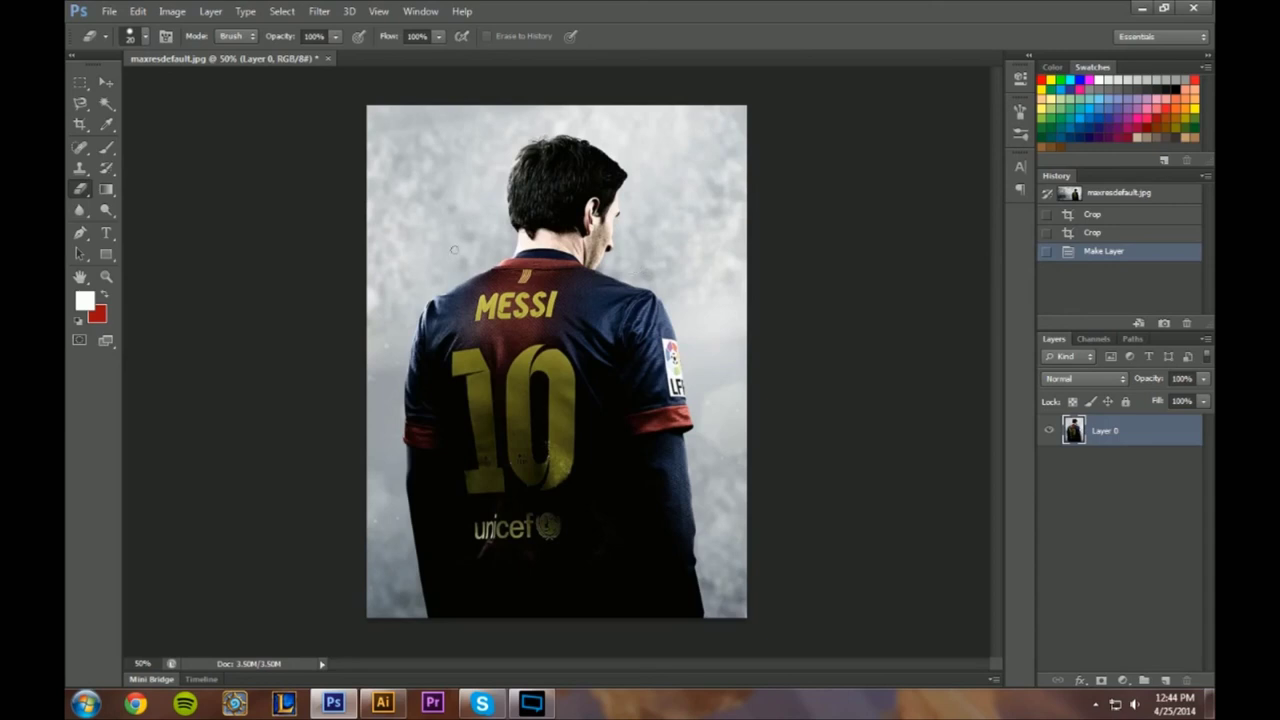
- Select the light background around the player's head with the Magic Wand at tolerance 32 and delete it
{"action": "left_click", "coordinate": [106, 104]}
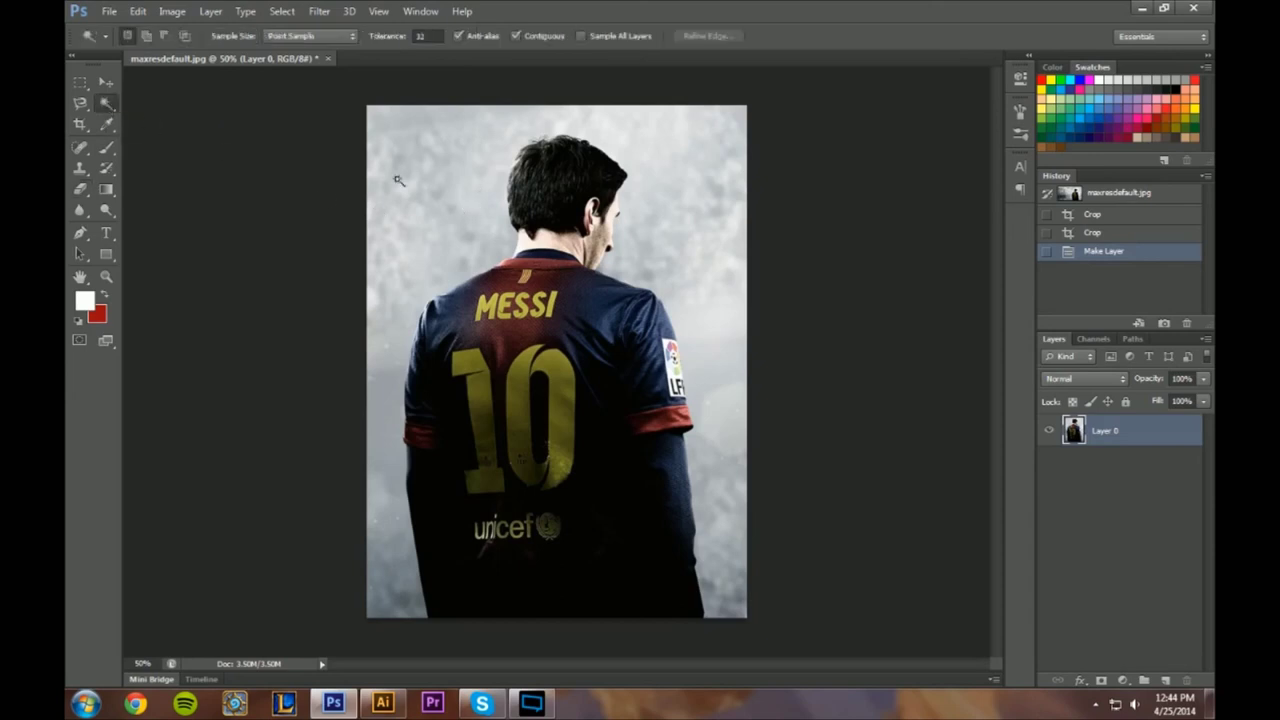
{"action": "left_click", "coordinate": [398, 180]}
{"action": "key", "text": "Delete"}
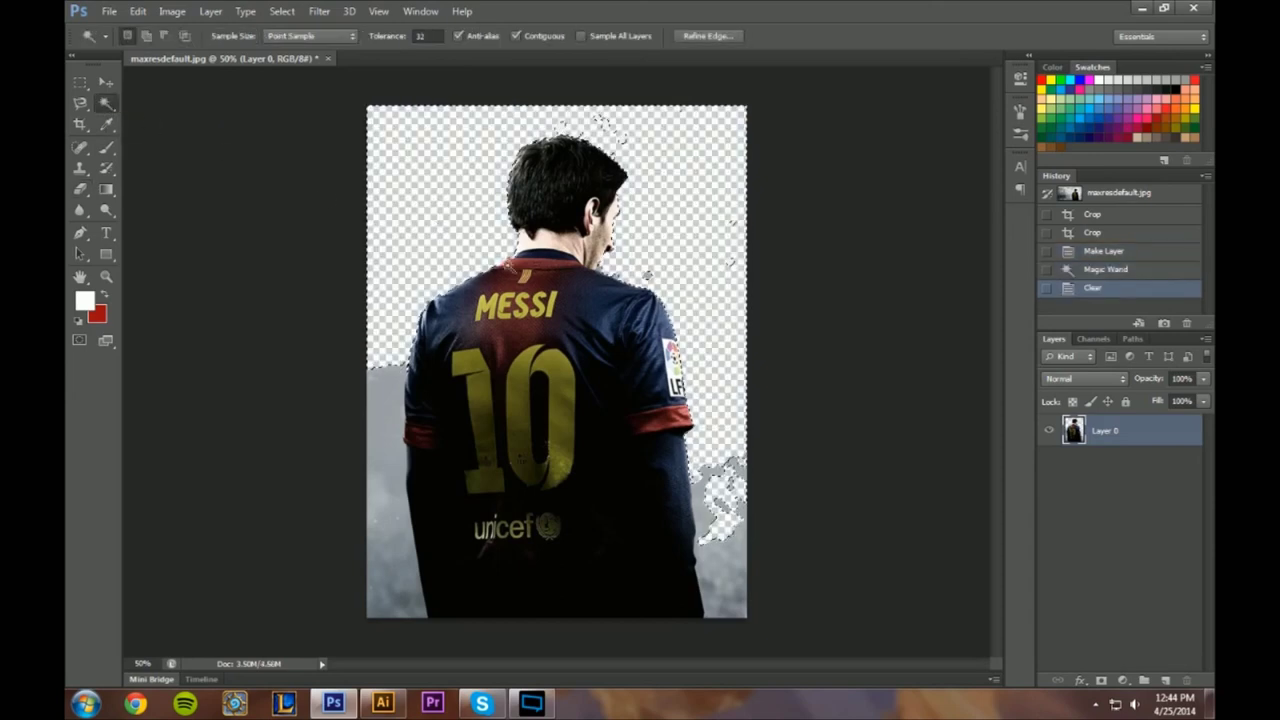
- Select and delete the remaining grey background areas beside both of the player's lower arms with the Magic Wand
{"action": "left_click", "coordinate": [725, 608]}
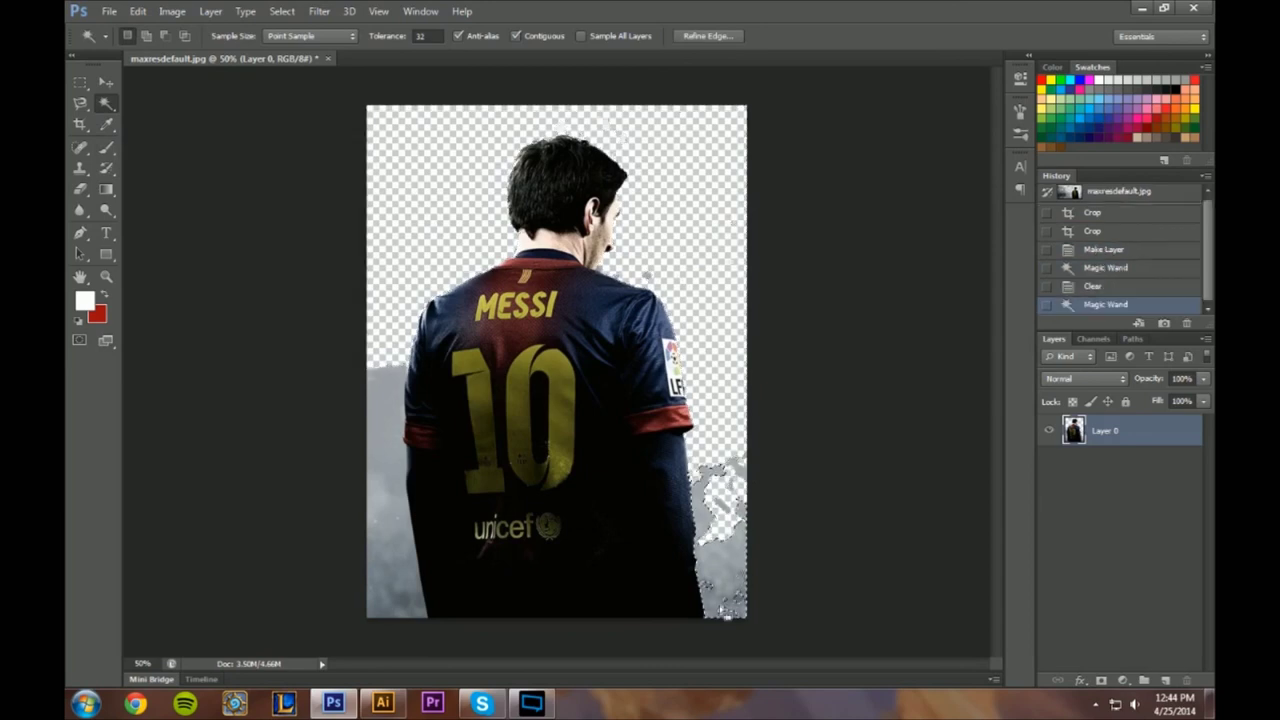
{"action": "key", "text": "Delete"}
{"action": "left_click", "coordinate": [398, 558]}
{"action": "key", "text": "Delete"}
{"action": "left_click", "coordinate": [400, 598]}
{"action": "key", "text": "Delete"}
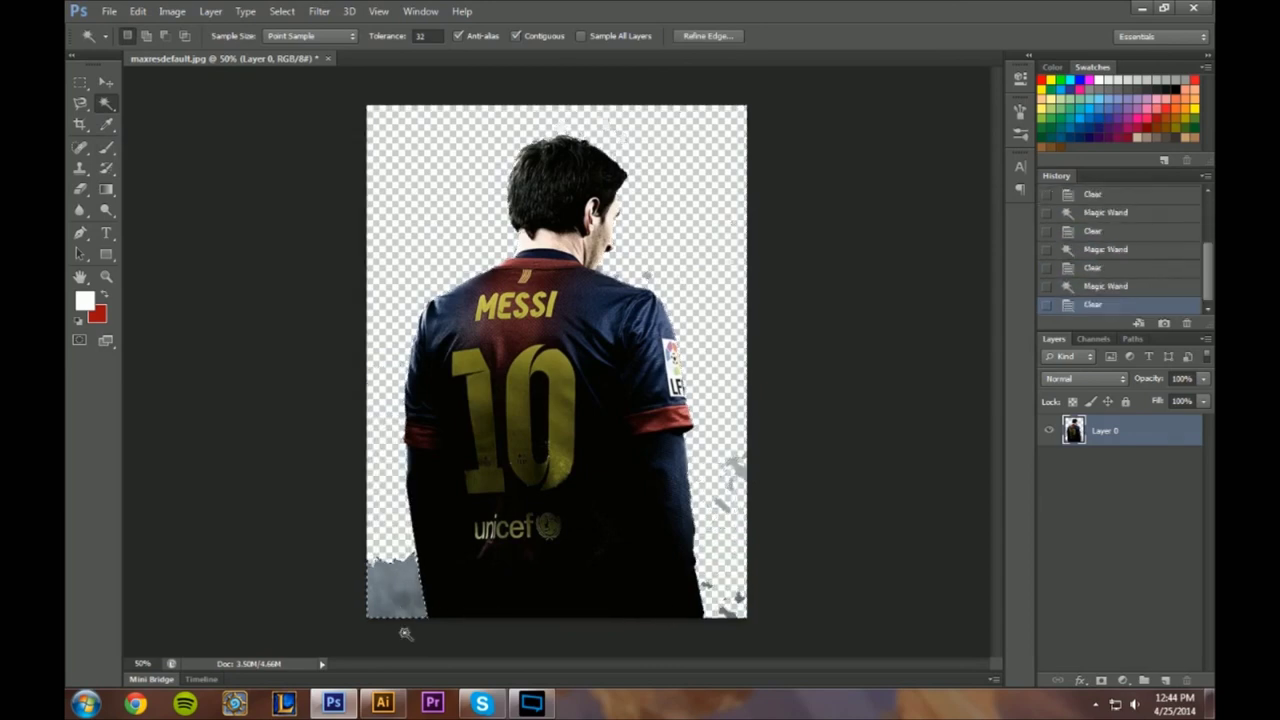
- Remove leftover background fragments above the shoulder, below the chin and beside the right arm with the Magic Wand
{"action": "left_click", "coordinate": [648, 273]}
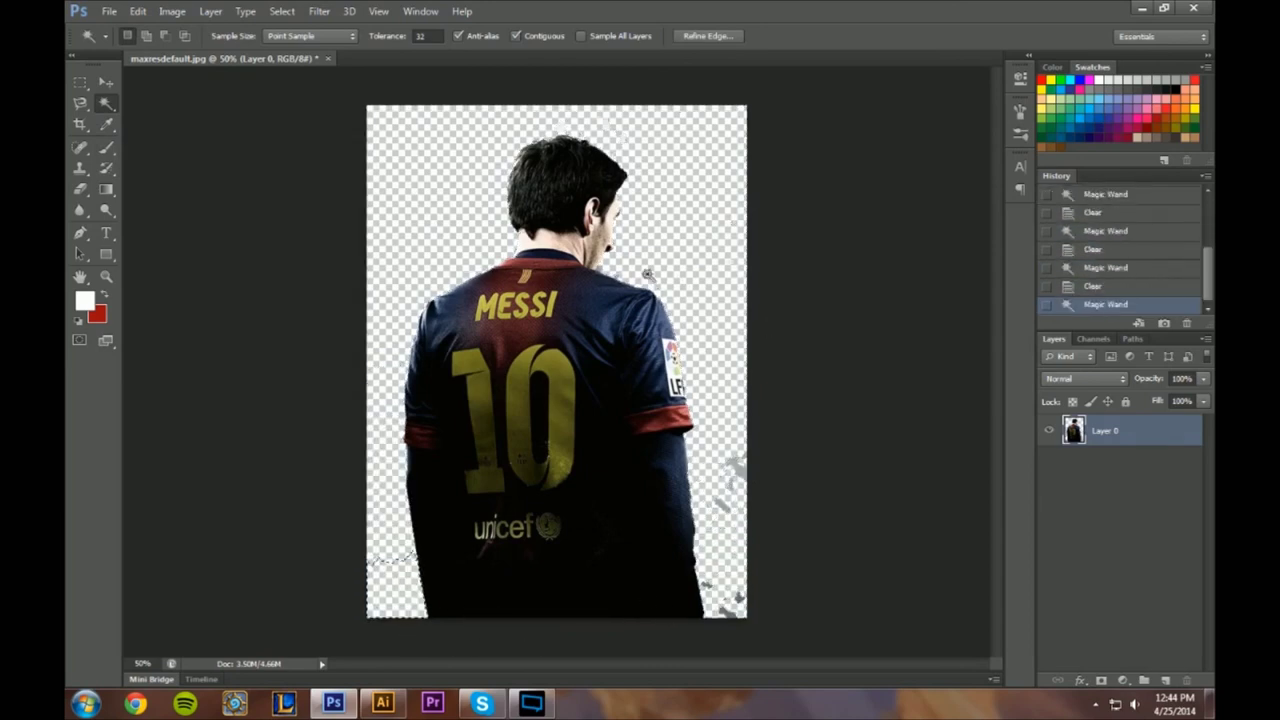
{"action": "key", "text": "Delete"}
{"action": "left_click", "coordinate": [604, 271]}
{"action": "key", "text": "Delete"}
{"action": "left_click", "coordinate": [741, 473]}
{"action": "key", "text": "Delete"}
{"action": "left_click", "coordinate": [708, 586]}
{"action": "key", "text": "Delete"}
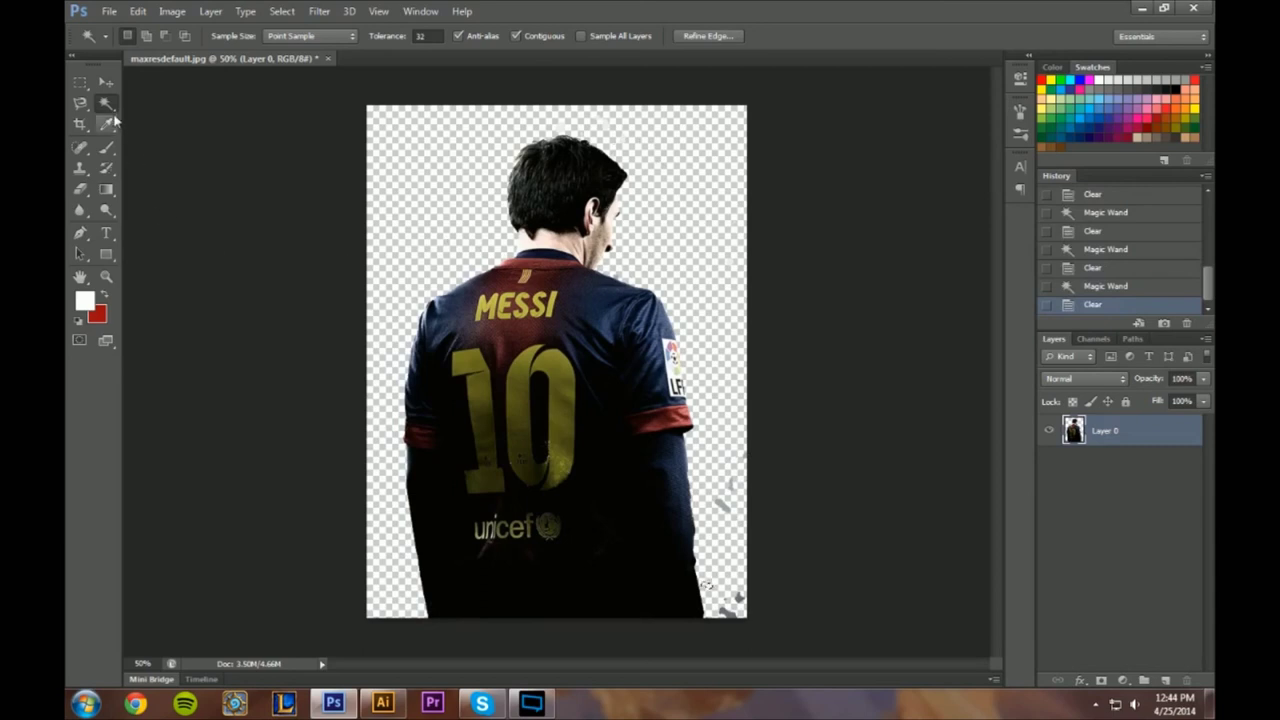
- Clear the selection and erase the leftover grey patches in the image's lower right corner with the 20 px Eraser
{"action": "left_click", "coordinate": [81, 105]}
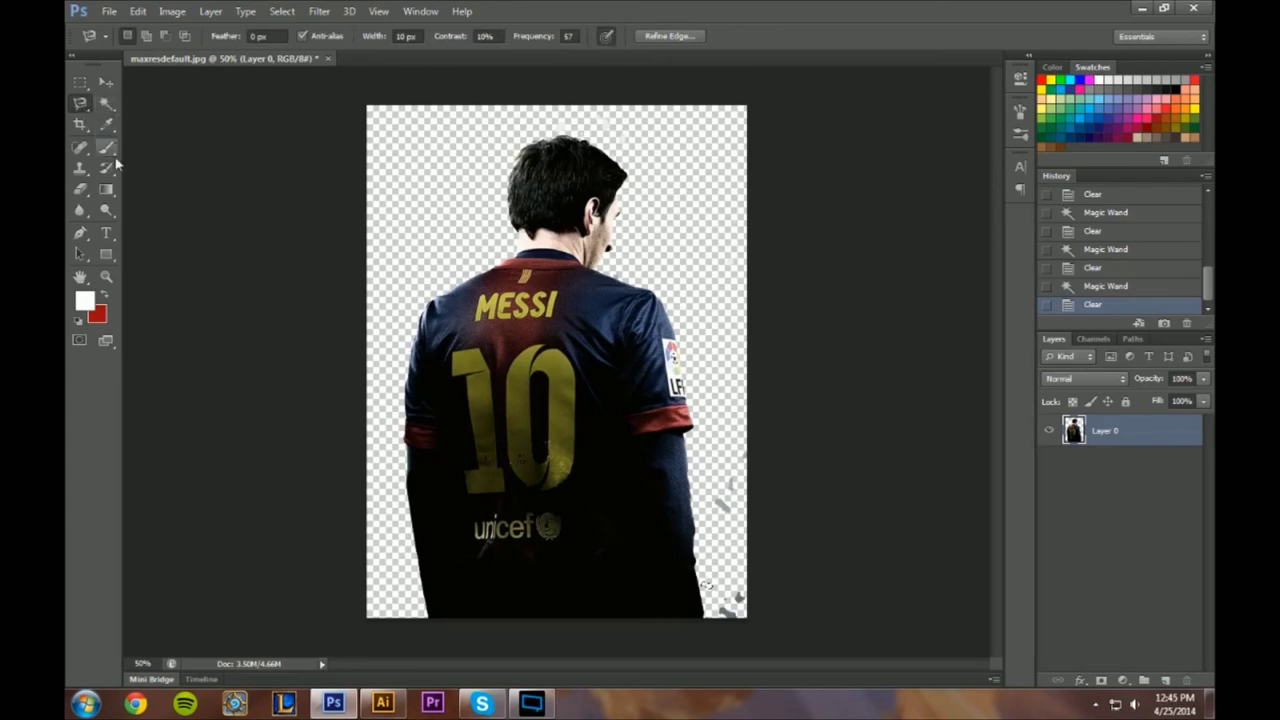
{"action": "left_click", "coordinate": [81, 190]}
{"action": "key", "text": "z"}
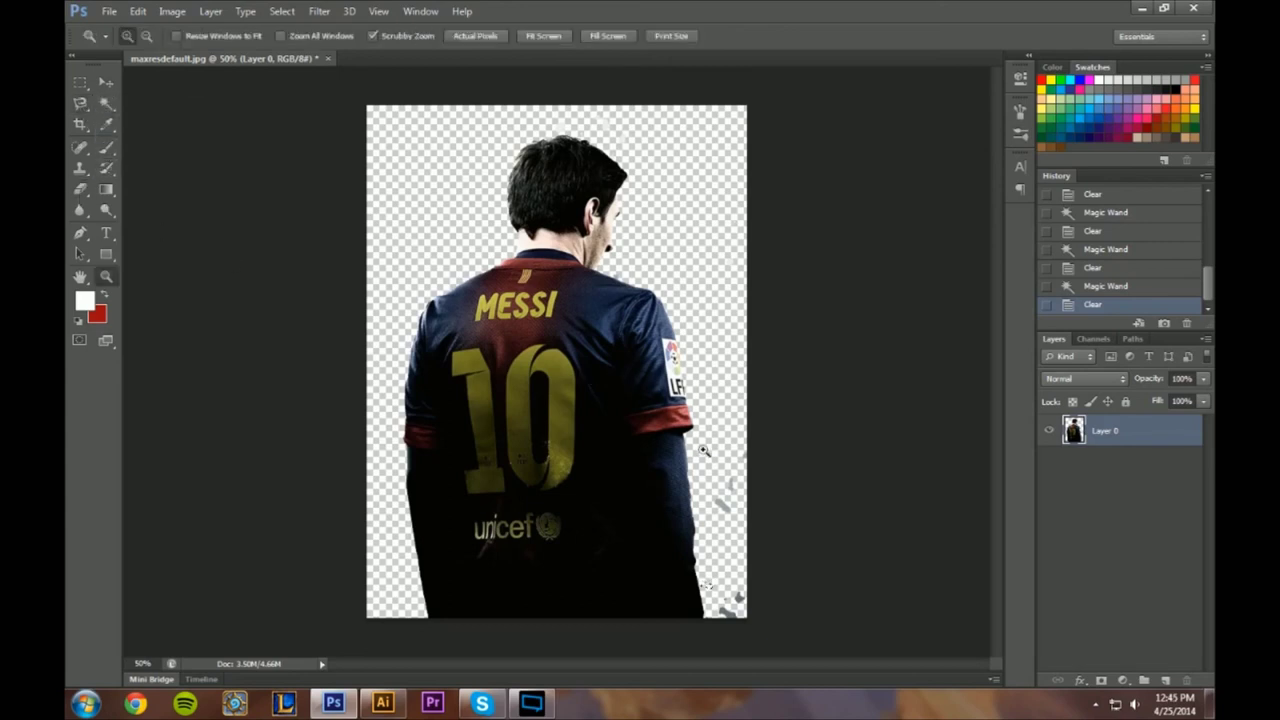
{"action": "left_click", "coordinate": [712, 462]}
{"action": "left_click", "coordinate": [740, 565]}
{"action": "left_click", "coordinate": [701, 543]}
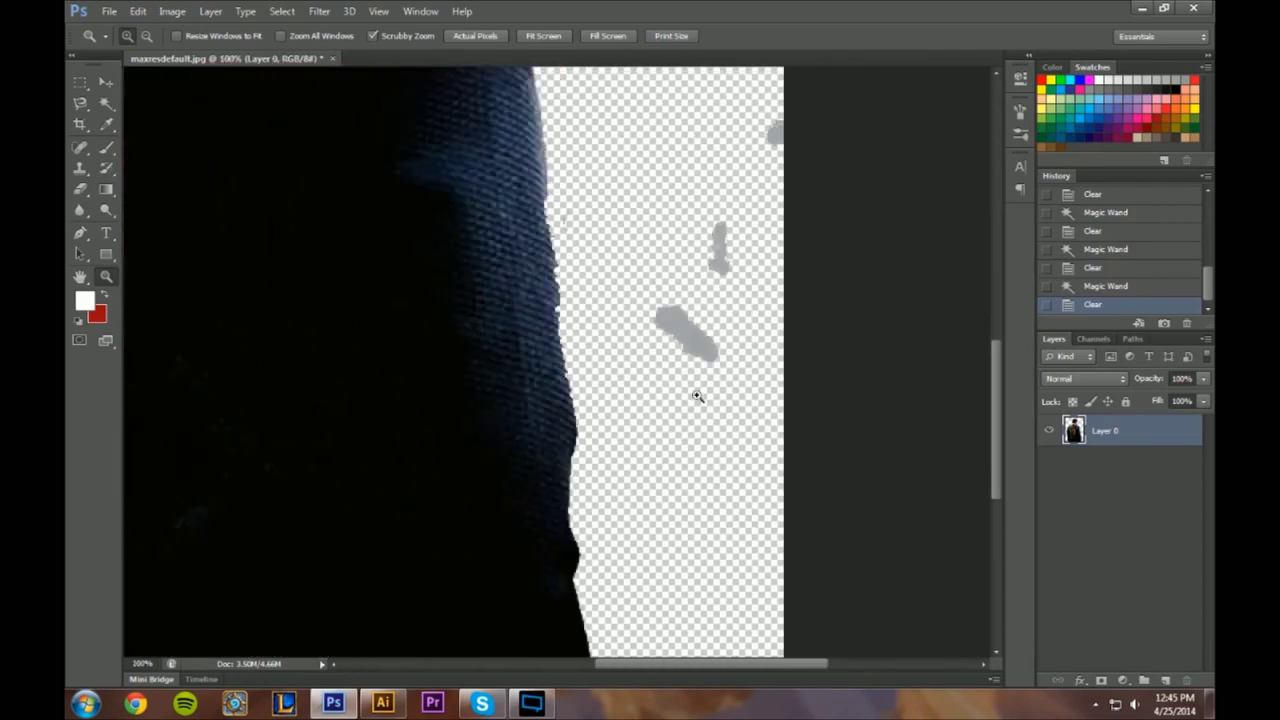
{"action": "key", "text": "ctrl+d"}
{"action": "scroll", "coordinate": [724, 392], "scroll_direction": "down", "scroll_amount": 1}
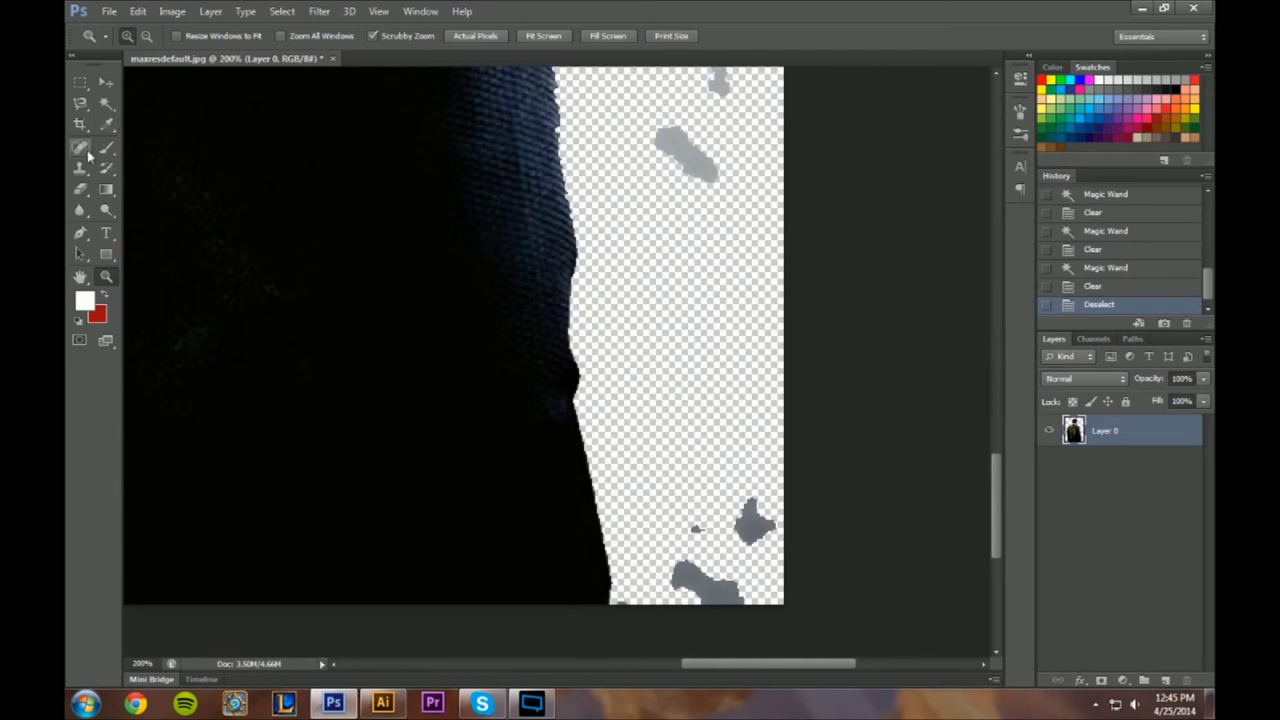
{"action": "left_click", "coordinate": [80, 189]}
{"action": "mouse_move", "coordinate": [745, 500]}
{"action": "left_mouse_down"}
{"action": "mouse_move", "coordinate": [792, 523]}
{"action": "mouse_move", "coordinate": [741, 495]}
{"action": "mouse_move", "coordinate": [682, 530]}
{"action": "mouse_move", "coordinate": [679, 552]}
{"action": "mouse_move", "coordinate": [729, 584]}
{"action": "mouse_move", "coordinate": [634, 609]}
{"action": "left_mouse_up"}
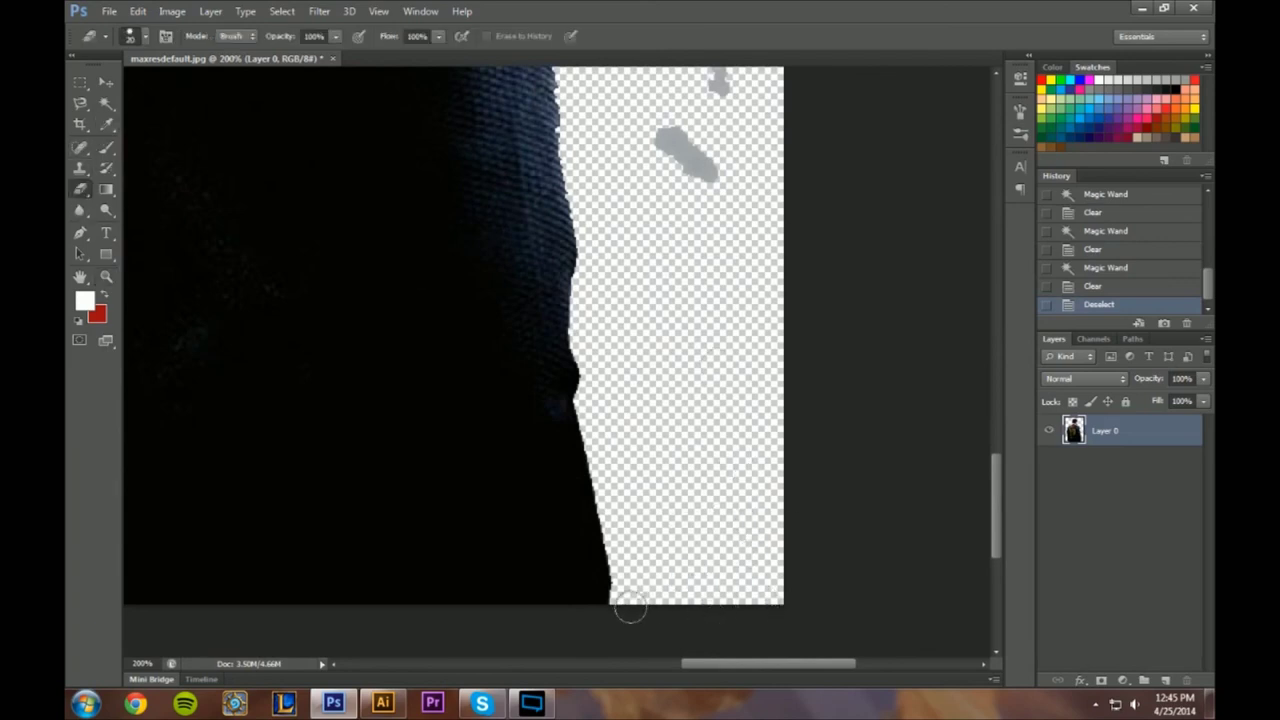
{"action": "mouse_move", "coordinate": [725, 178]}
{"action": "left_mouse_down"}
{"action": "mouse_move", "coordinate": [657, 162]}
{"action": "mouse_move", "coordinate": [717, 80]}
{"action": "mouse_move", "coordinate": [688, 297]}
{"action": "left_mouse_up"}
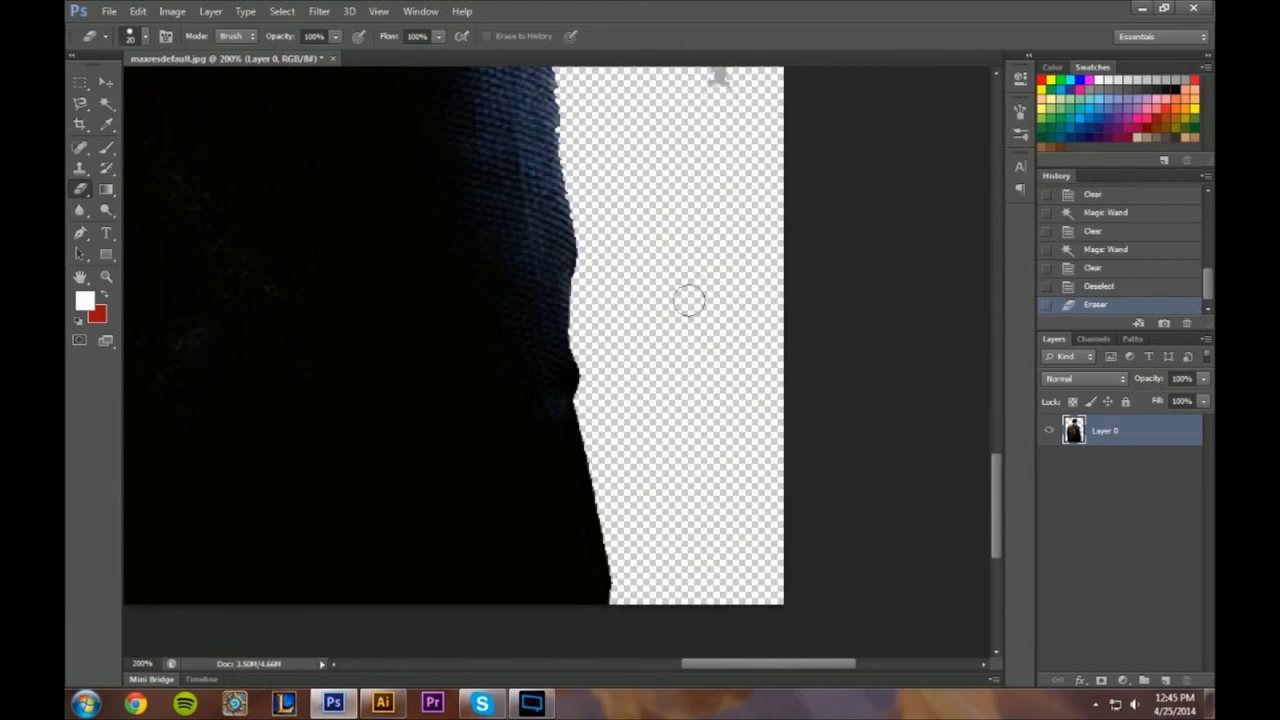
- Erase the remaining grey patches between the player's right sleeve and the image's right edge
{"action": "scroll", "coordinate": [700, 270], "scroll_direction": "up", "scroll_amount": 2}
{"action": "mouse_move", "coordinate": [714, 243]}
{"action": "left_mouse_down"}
{"action": "mouse_move", "coordinate": [720, 157]}
{"action": "mouse_move", "coordinate": [700, 185]}
{"action": "left_mouse_up"}
{"action": "scroll", "coordinate": [645, 232], "scroll_direction": "up", "scroll_amount": 2}
{"action": "mouse_move", "coordinate": [596, 194]}
{"action": "left_mouse_down"}
{"action": "mouse_move", "coordinate": [575, 155]}
{"action": "mouse_move", "coordinate": [602, 208]}
{"action": "left_mouse_up"}
{"action": "scroll", "coordinate": [740, 222], "scroll_direction": "up", "scroll_amount": 4}
{"action": "left_click_drag", "start_coordinate": [786, 214], "coordinate": [766, 217]}
- Erase the leftover background spots above the right shoulder and around the top of the player's hair
{"action": "scroll", "coordinate": [643, 260], "scroll_direction": "up", "scroll_amount": 12}
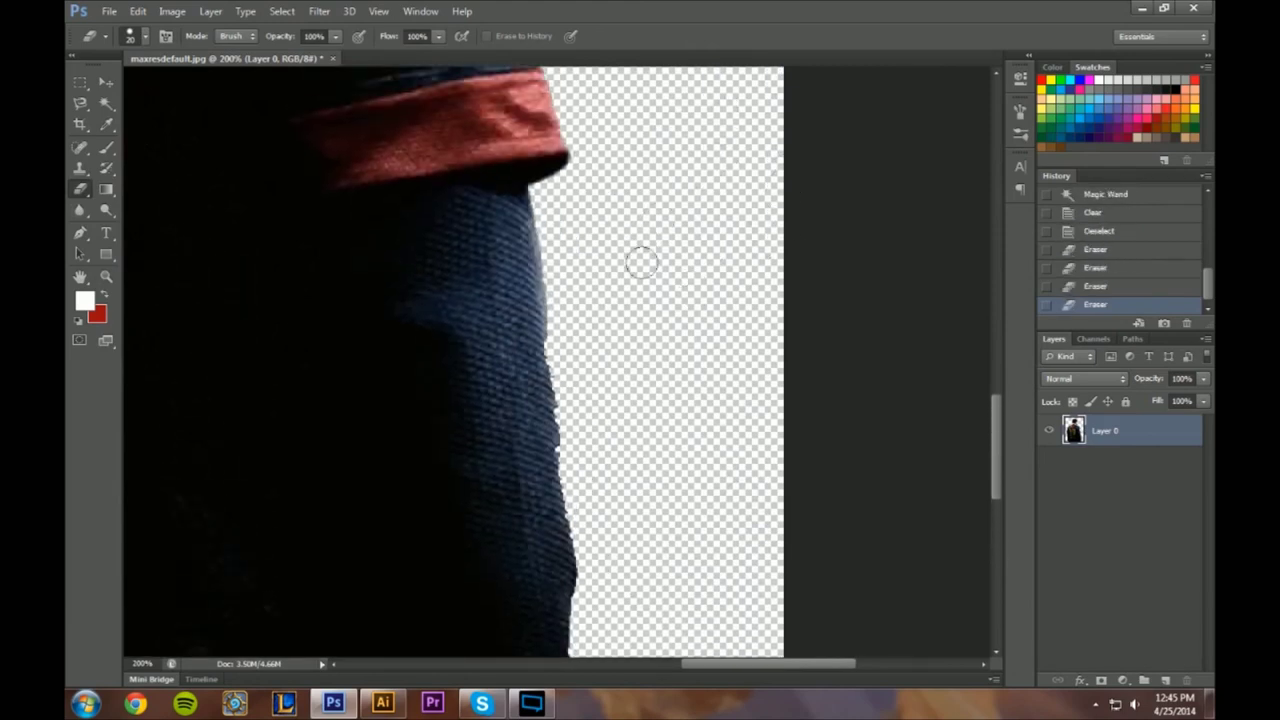
{"action": "scroll", "coordinate": [633, 243], "scroll_direction": "up", "scroll_amount": 10}
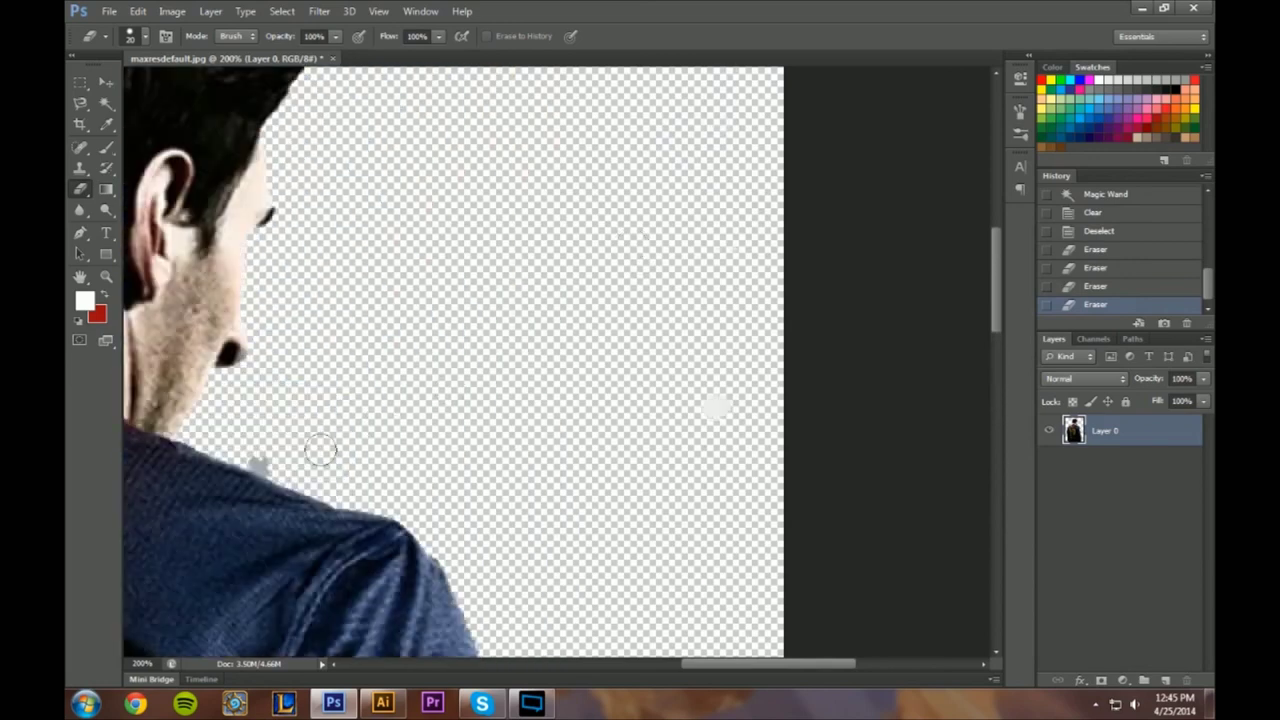
{"action": "mouse_move", "coordinate": [272, 464]}
{"action": "left_mouse_down"}
{"action": "mouse_move", "coordinate": [257, 457]}
{"action": "mouse_move", "coordinate": [280, 466]}
{"action": "left_mouse_up"}
{"action": "scroll", "coordinate": [488, 360], "scroll_direction": "up", "scroll_amount": 4}
{"action": "scroll", "coordinate": [490, 355], "scroll_direction": "up", "scroll_amount": 6}
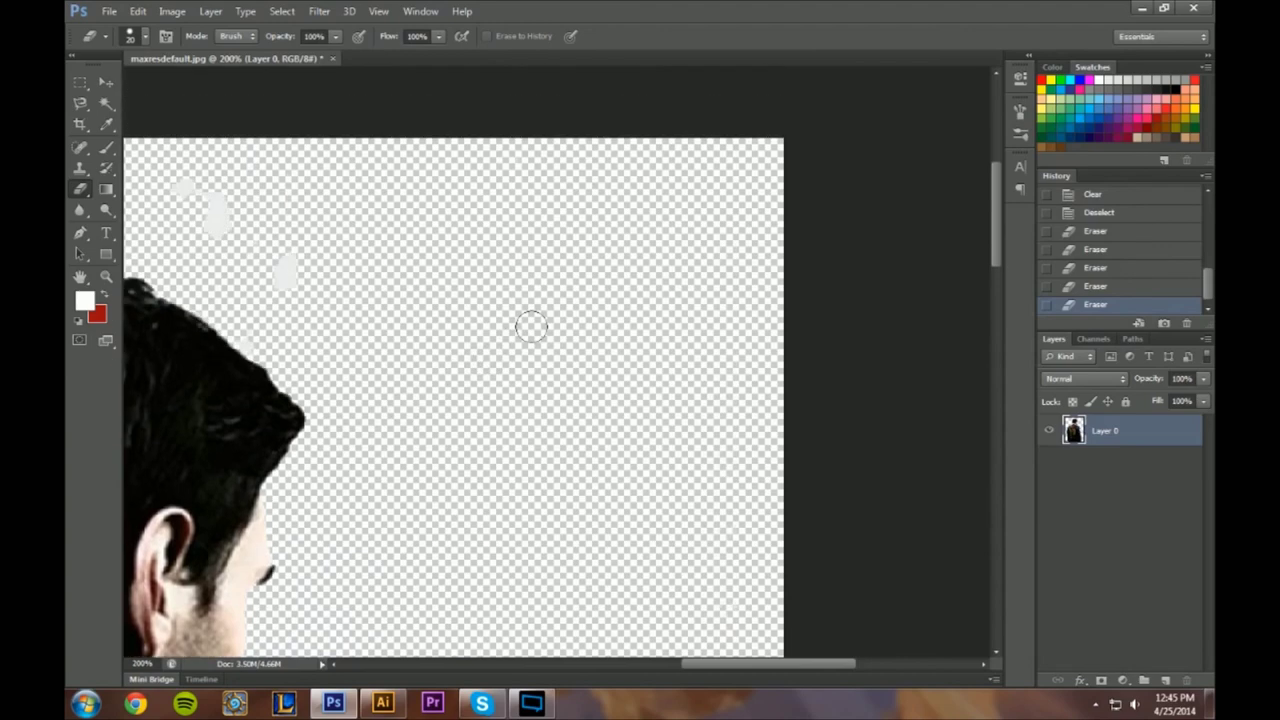
{"action": "left_click_drag", "start_coordinate": [274, 192], "coordinate": [289, 207]}
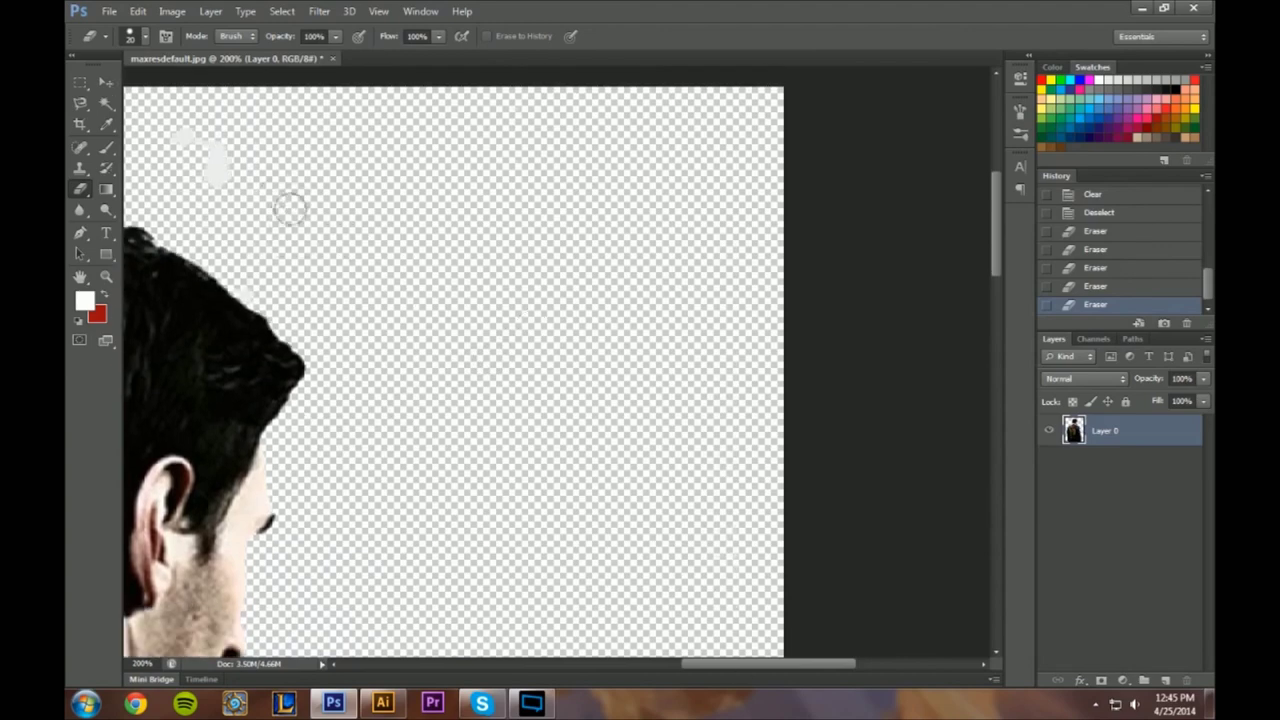
{"action": "mouse_move", "coordinate": [438, 443]}
{"action": "left_mouse_down"}
{"action": "mouse_move", "coordinate": [400, 530]}
{"action": "mouse_move", "coordinate": [659, 334]}
{"action": "mouse_move", "coordinate": [725, 594]}
{"action": "left_mouse_up"}
{"action": "left_click_drag", "start_coordinate": [776, 667], "coordinate": [684, 667]}
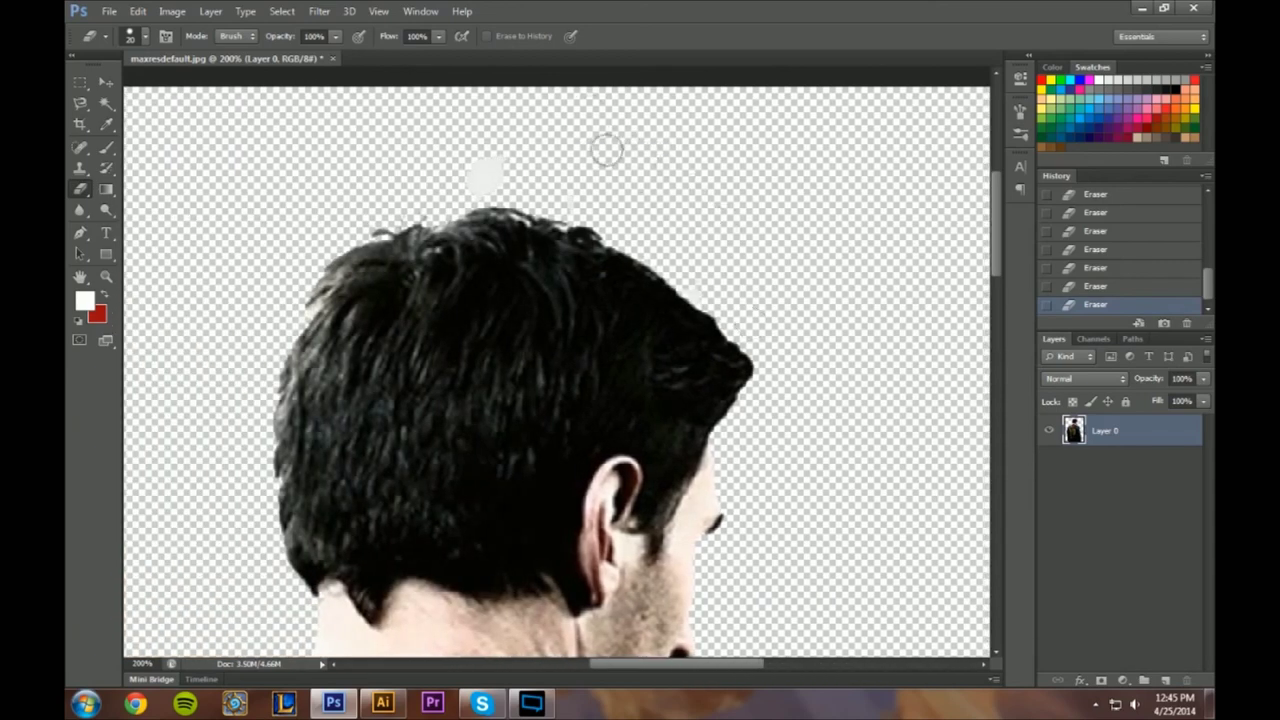
{"action": "left_click_drag", "start_coordinate": [481, 183], "coordinate": [510, 182]}
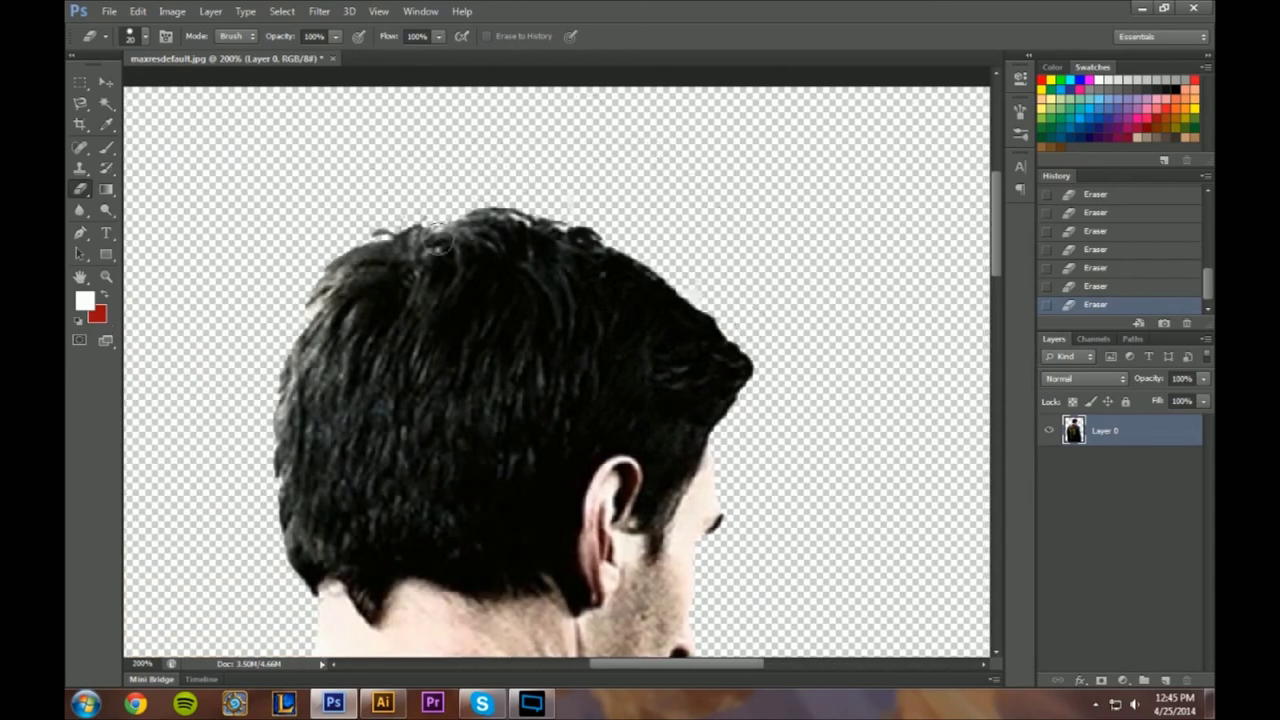
- Inspect the left side of the cut-out from head to lower edge for leftover background, then view the whole figure
{"action": "mouse_move", "coordinate": [709, 667]}
{"action": "left_mouse_down"}
{"action": "mouse_move", "coordinate": [577, 666]}
{"action": "mouse_move", "coordinate": [631, 666]}
{"action": "left_mouse_up"}
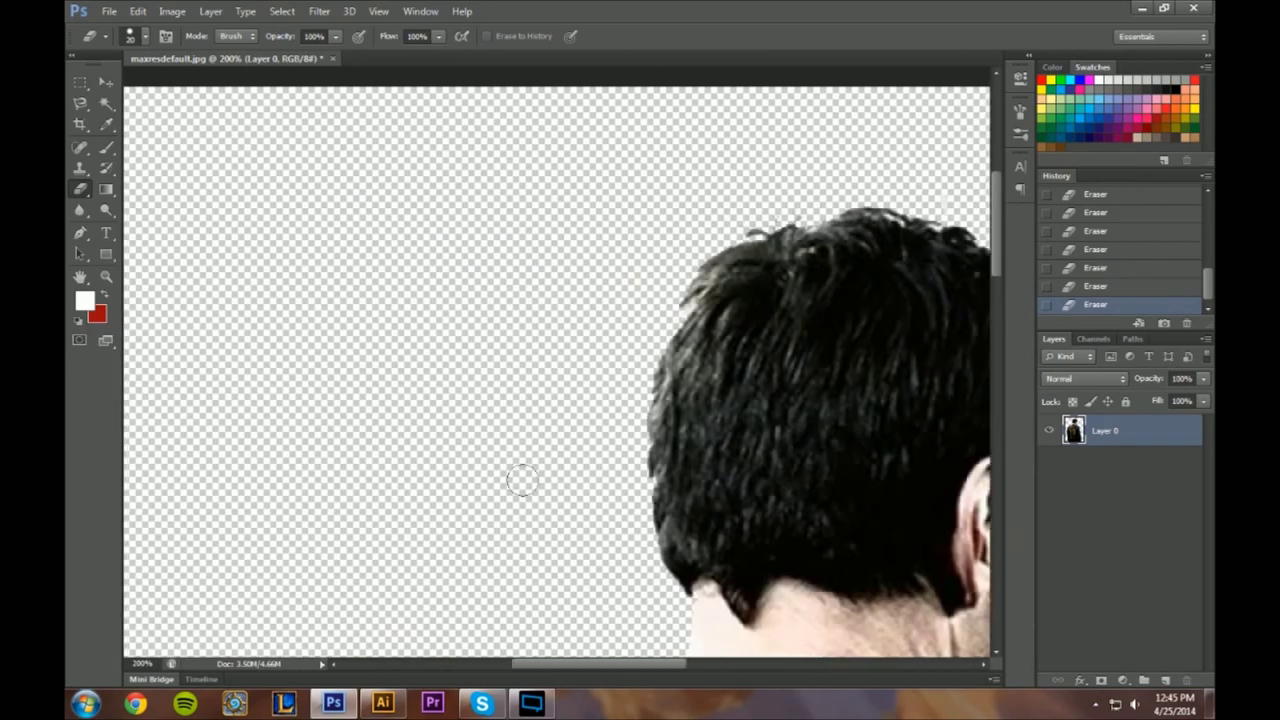
{"action": "scroll", "coordinate": [462, 350], "scroll_direction": "down", "scroll_amount": 3}
{"action": "scroll", "coordinate": [463, 349], "scroll_direction": "down", "scroll_amount": 5}
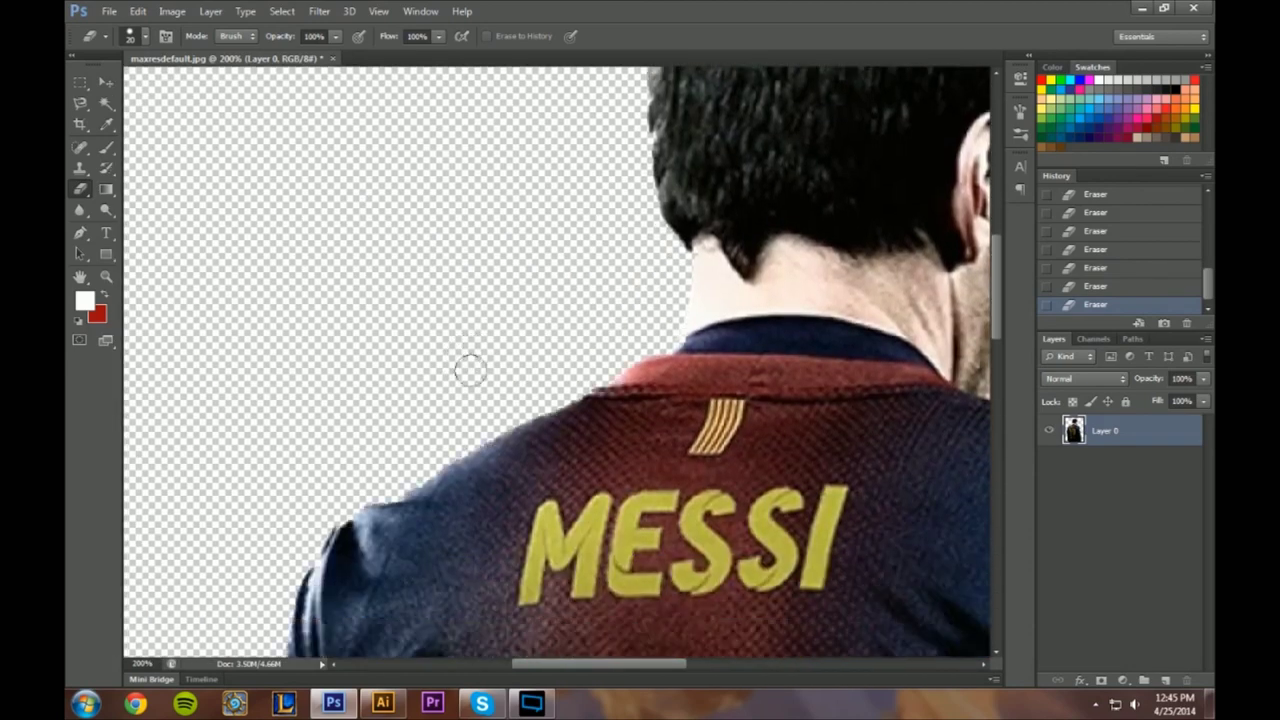
{"action": "left_click_drag", "start_coordinate": [638, 670], "coordinate": [610, 669]}
{"action": "scroll", "coordinate": [524, 338], "scroll_direction": "down", "scroll_amount": 10}
{"action": "scroll", "coordinate": [524, 338], "scroll_direction": "down", "scroll_amount": 20}
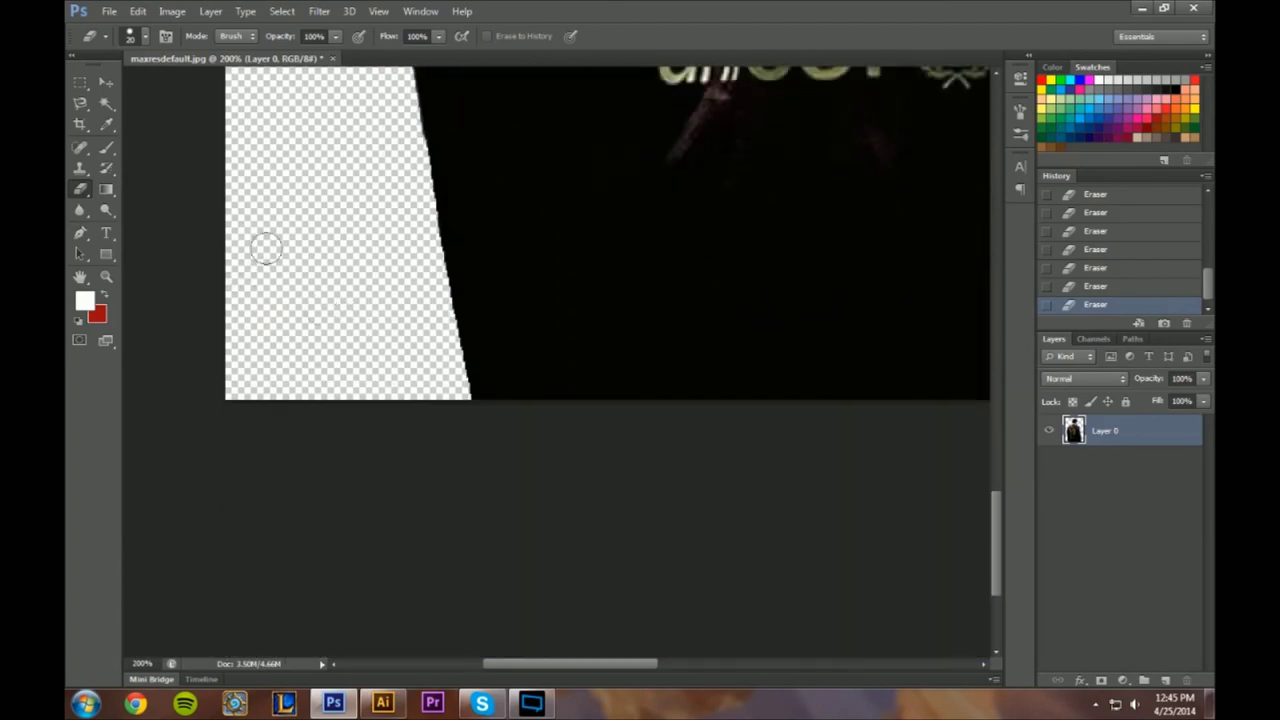
{"action": "key", "text": "z"}
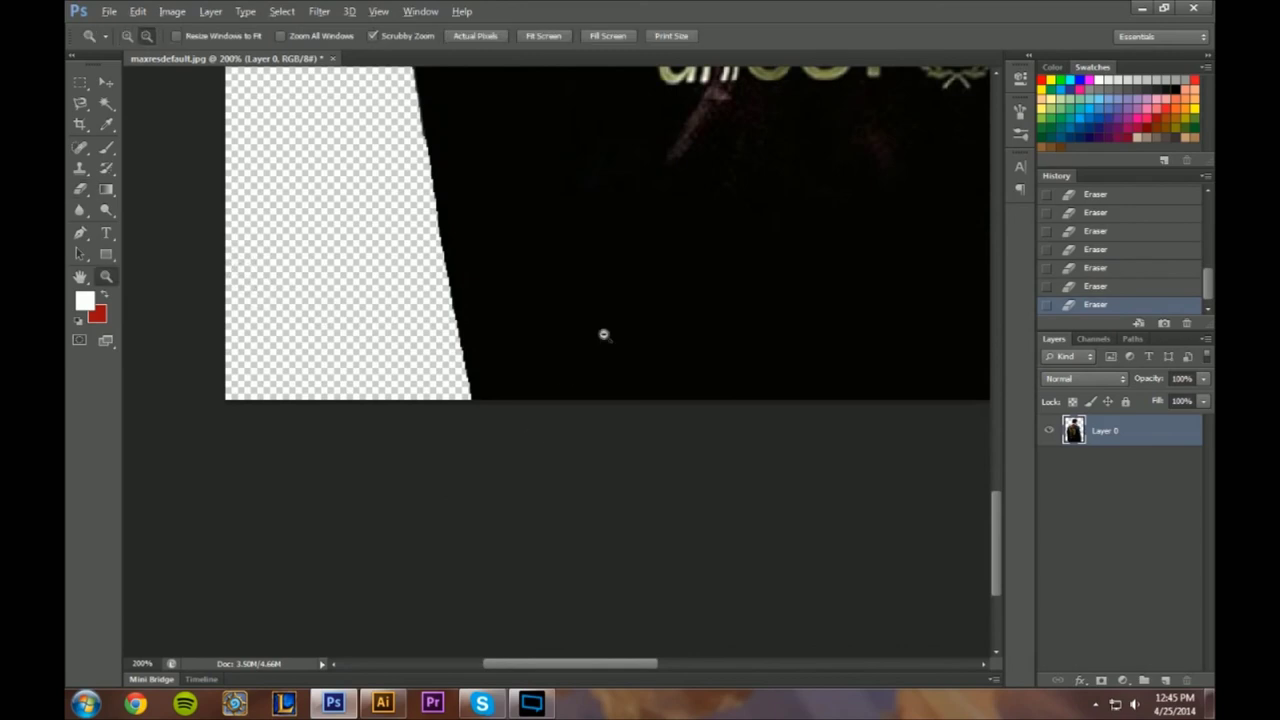
{"action": "left_click_drag", "start_coordinate": [787, 229], "coordinate": [739, 241]}
{"action": "scroll", "coordinate": [739, 241], "scroll_direction": "up", "scroll_amount": 3}
{"action": "left_click_drag", "start_coordinate": [794, 403], "coordinate": [588, 386]}
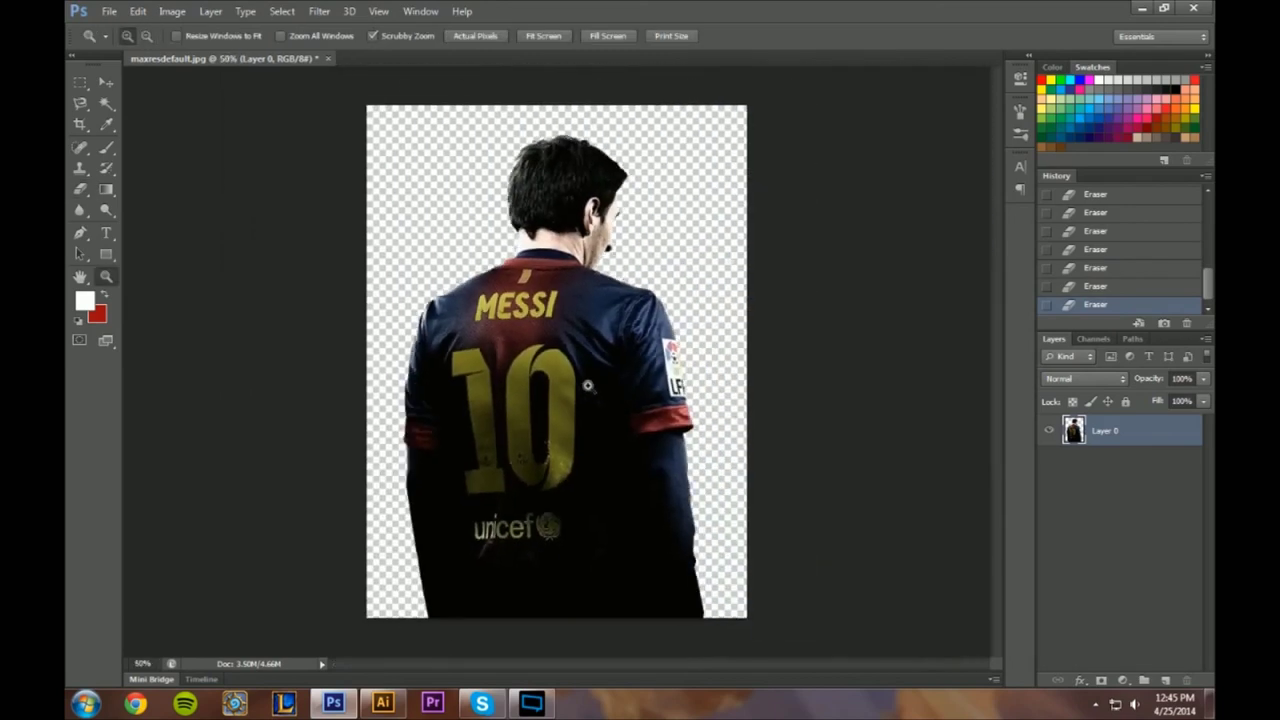
- Enlarge the Eraser brush to 600 px
{"action": "left_click", "coordinate": [80, 189]}
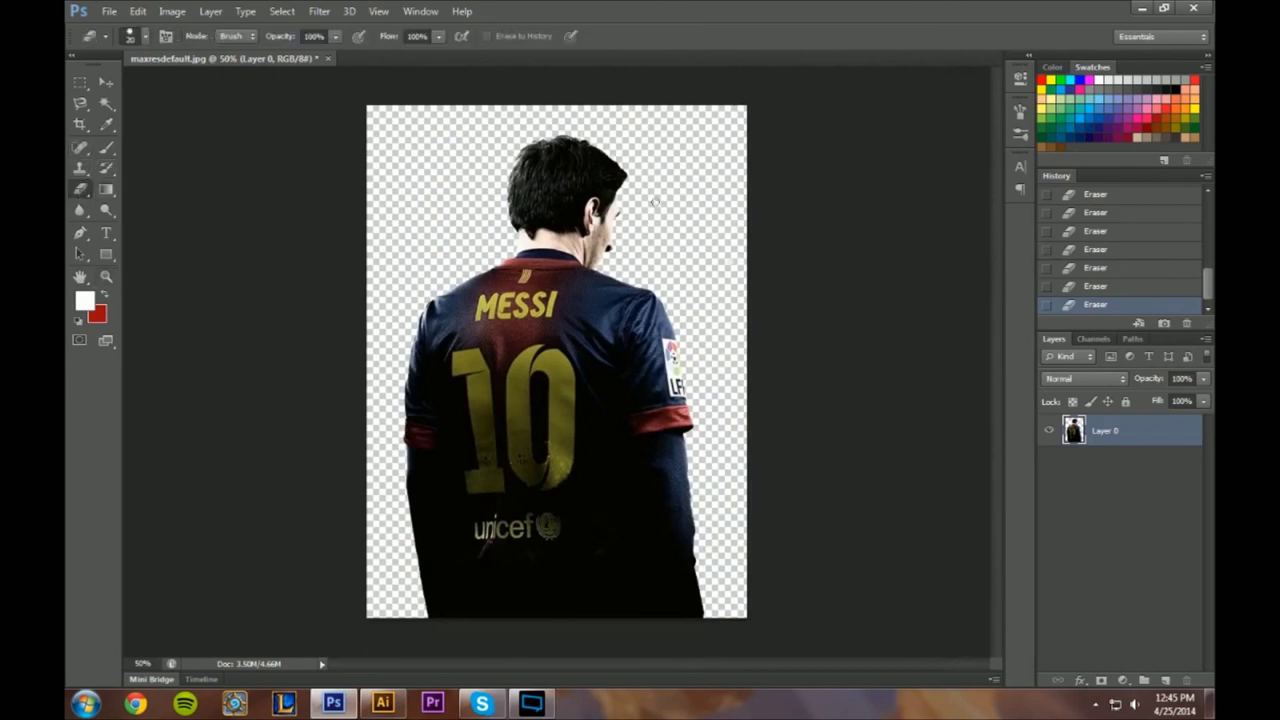
{"action": "key", "text": "bracketright"}
{"action": "key", "text": "bracketright"}
{"action": "key", "text": "bracketright"}
{"action": "key", "text": "bracketright"}
{"action": "key", "text": "bracketright"}
{"action": "key", "text": "bracketright"}
{"action": "key", "text": "bracketright"}
{"action": "key", "text": "bracketright"}
{"action": "key", "text": "bracketright"}
{"action": "key", "text": "bracketright"}
{"action": "key", "text": "bracketright"}
{"action": "key", "text": "bracketright"}
{"action": "key", "text": "bracketright"}
{"action": "key", "text": "bracketright"}
{"action": "key", "text": "bracketright"}
{"action": "key", "text": "bracketright"}
{"action": "key", "text": "bracketright"}
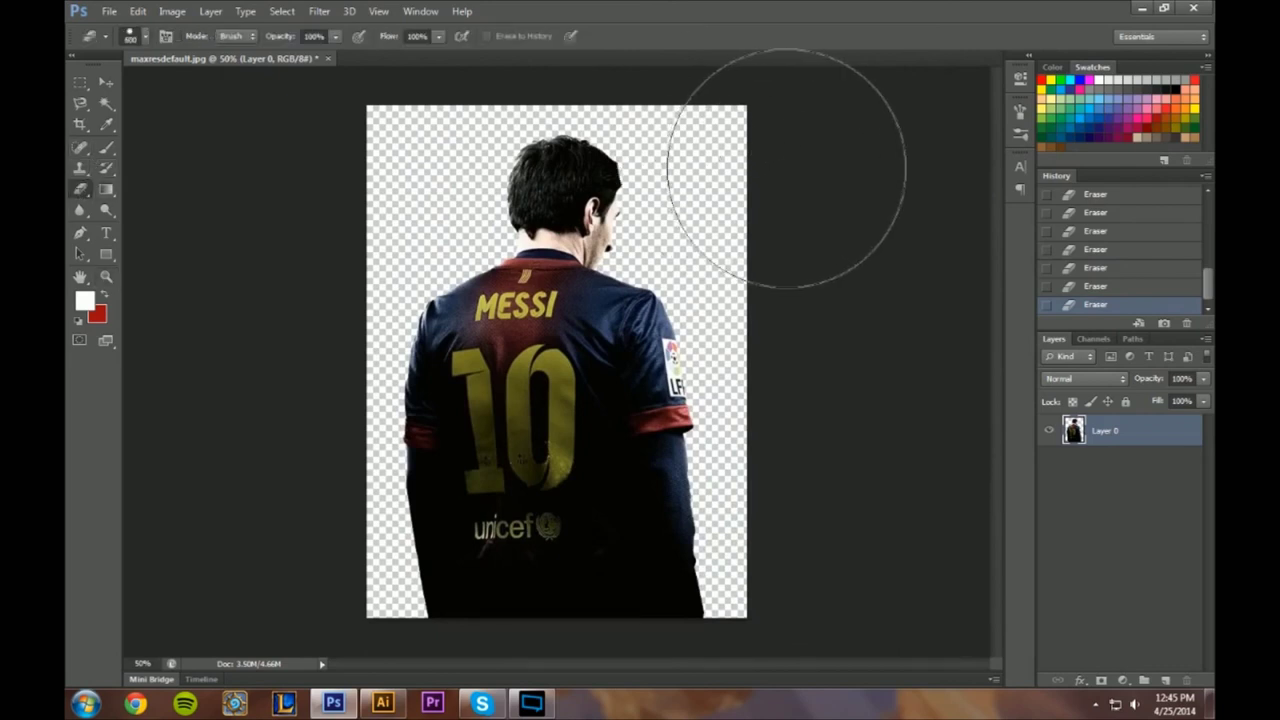
- Reduce the Eraser brush size to 300 px
{"action": "key", "text": "bracketleft"}
{"action": "key", "text": "bracketleft"}
{"action": "key", "text": "bracketleft"}
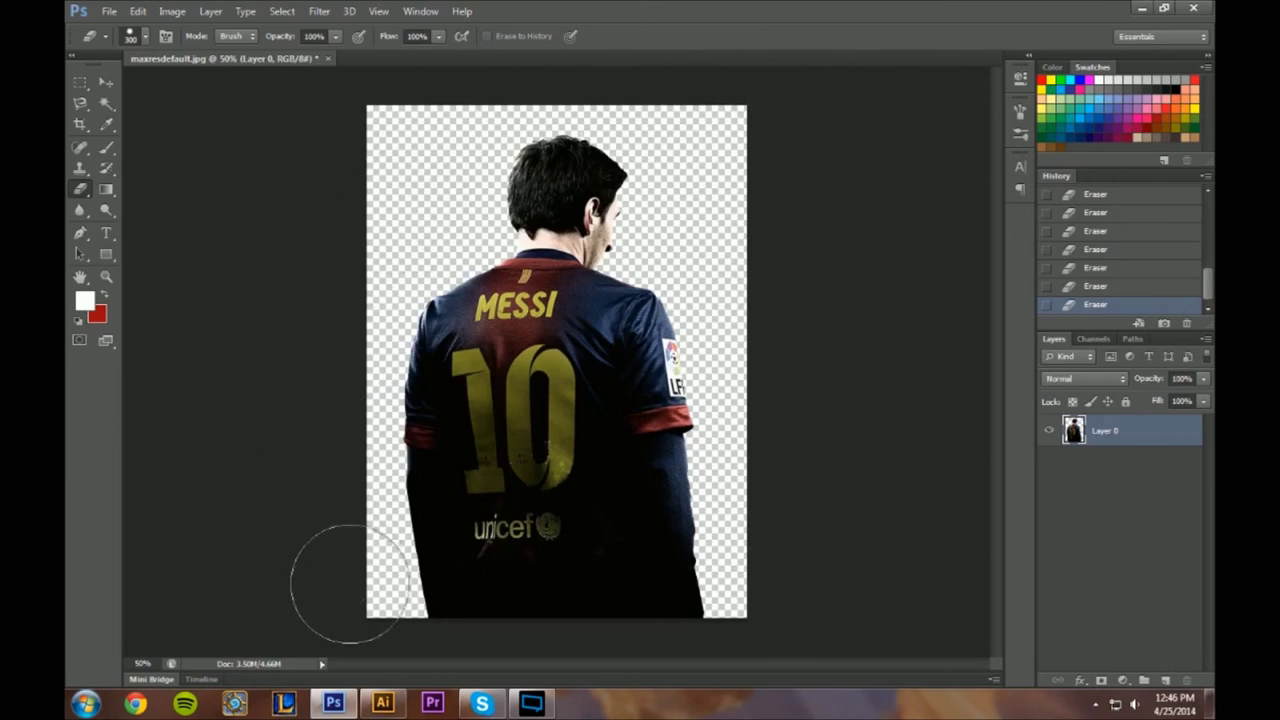
- Save a copy of the cut-out to the Desktop as maxresdefault in PNG format, with smallest compression and no interlacing
{"action": "left_click", "coordinate": [108, 11]}
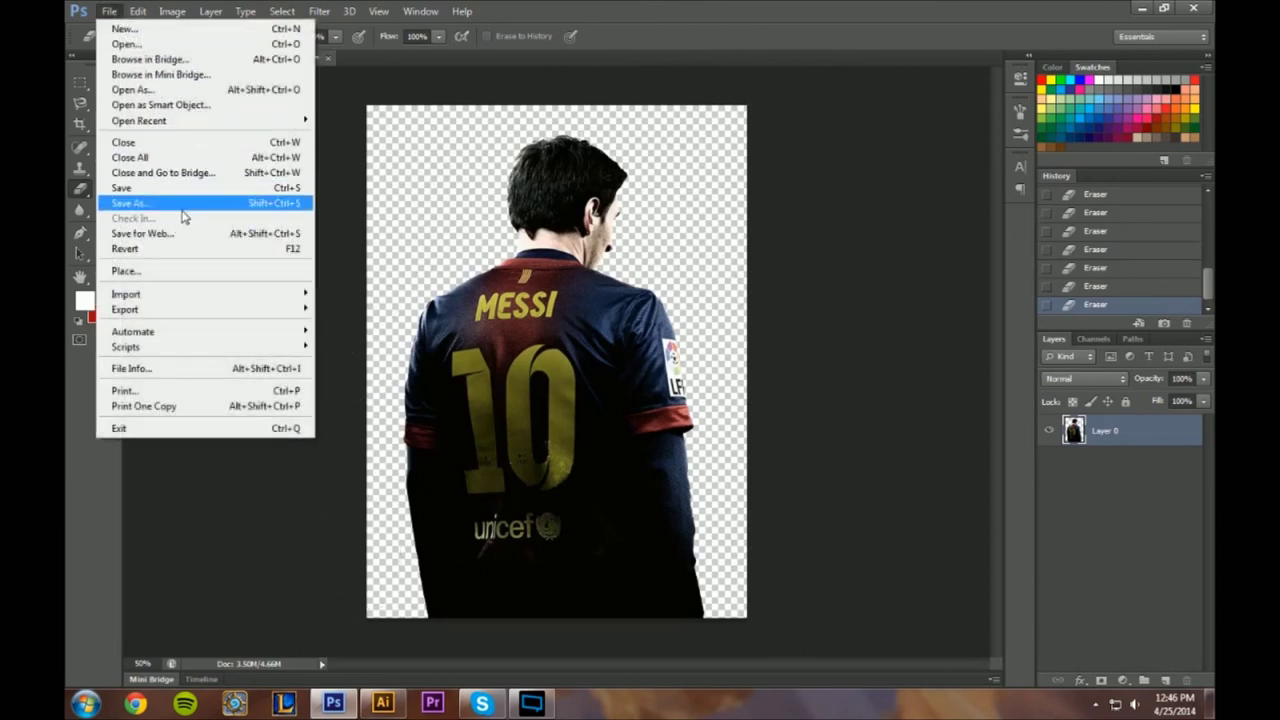
{"action": "left_click", "coordinate": [182, 203]}
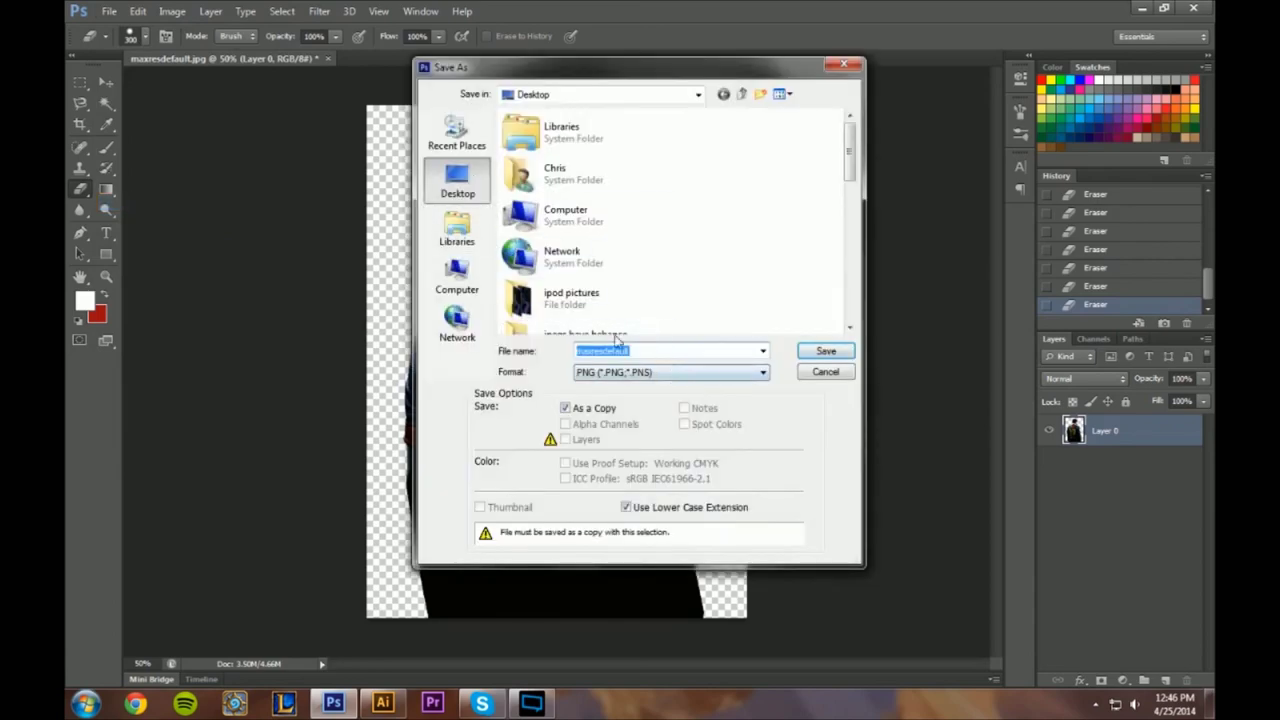
{"action": "left_click", "coordinate": [677, 372]}
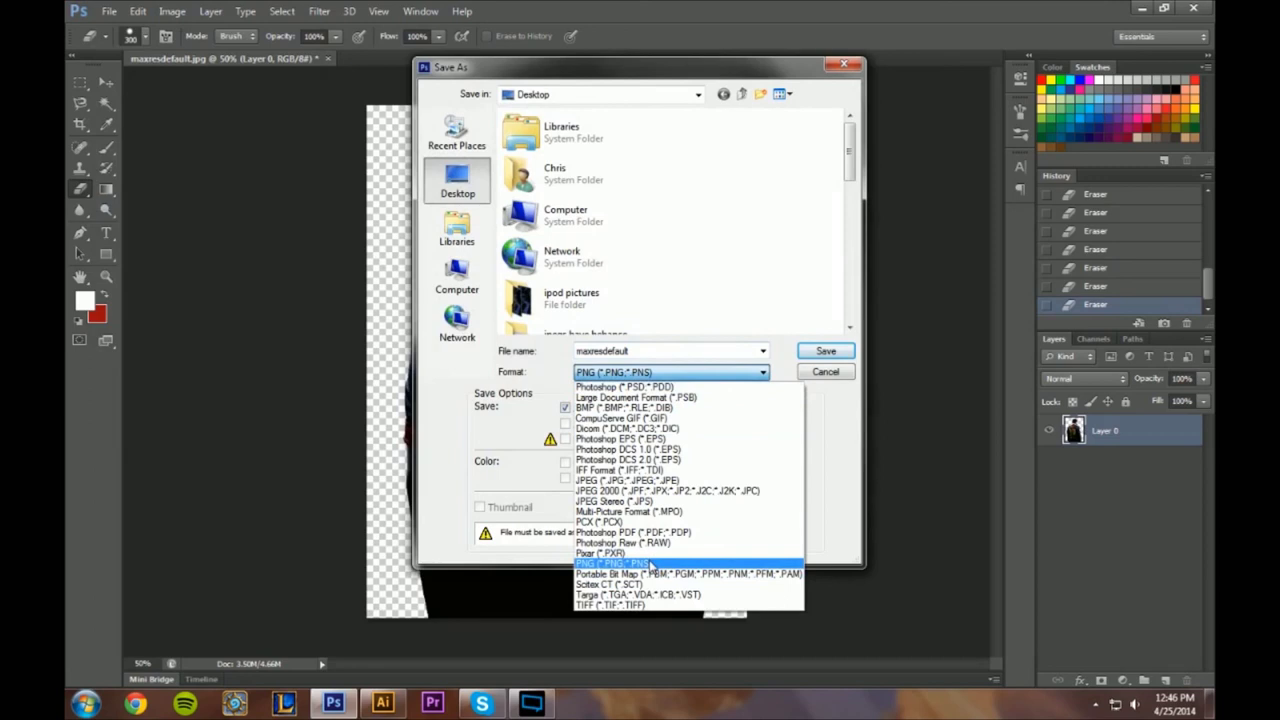
{"action": "left_click", "coordinate": [650, 566]}
{"action": "left_click", "coordinate": [825, 352]}
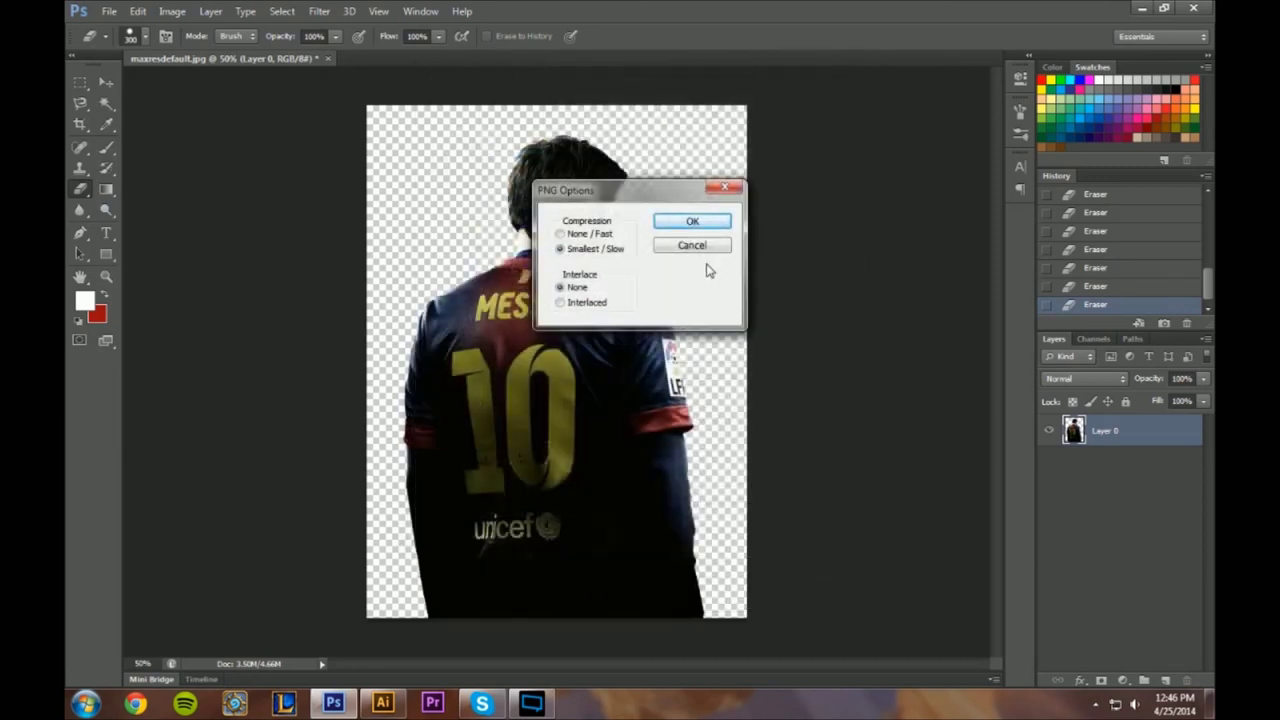
{"action": "left_click", "coordinate": [699, 223]}
- Close Photoshop without saving the working document
{"action": "left_click", "coordinate": [1194, 9]}
{"action": "left_click", "coordinate": [650, 274]}
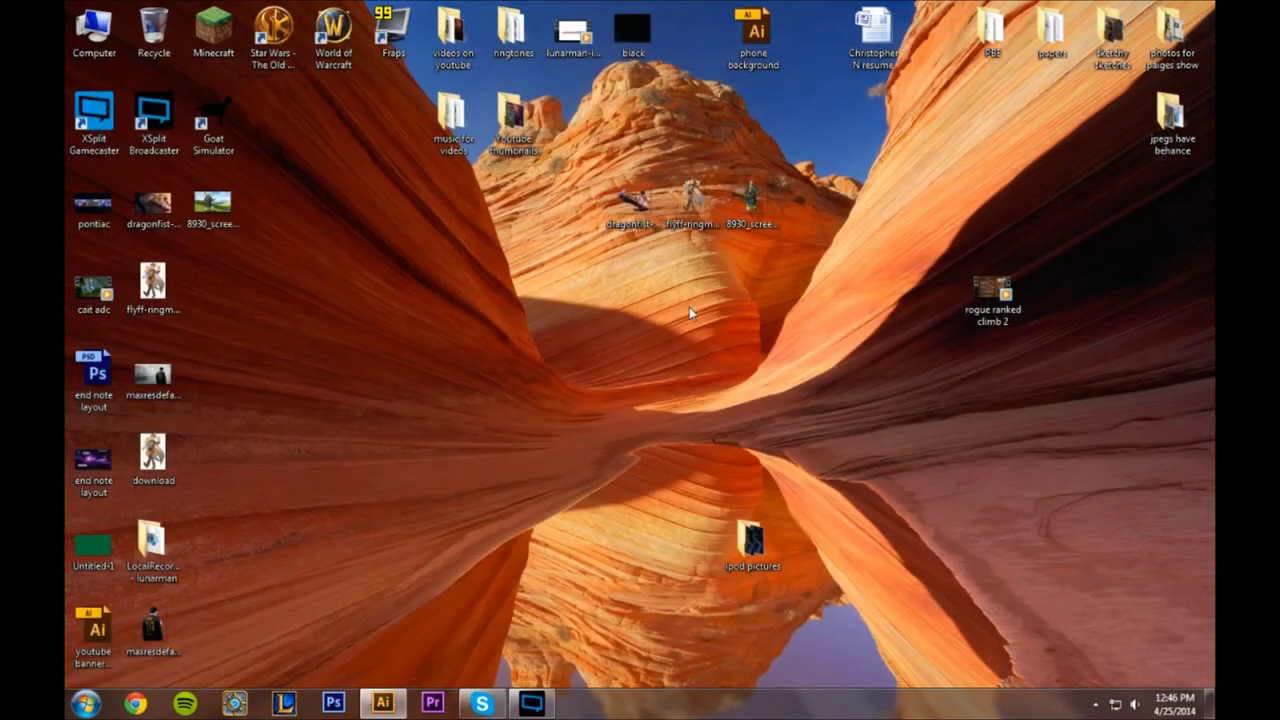
- Place the exported maxresdefault PNG beside the other cut-outs on the desktop and preview it in Photo Gallery
{"action": "left_click_drag", "start_coordinate": [152, 630], "coordinate": [812, 252]}
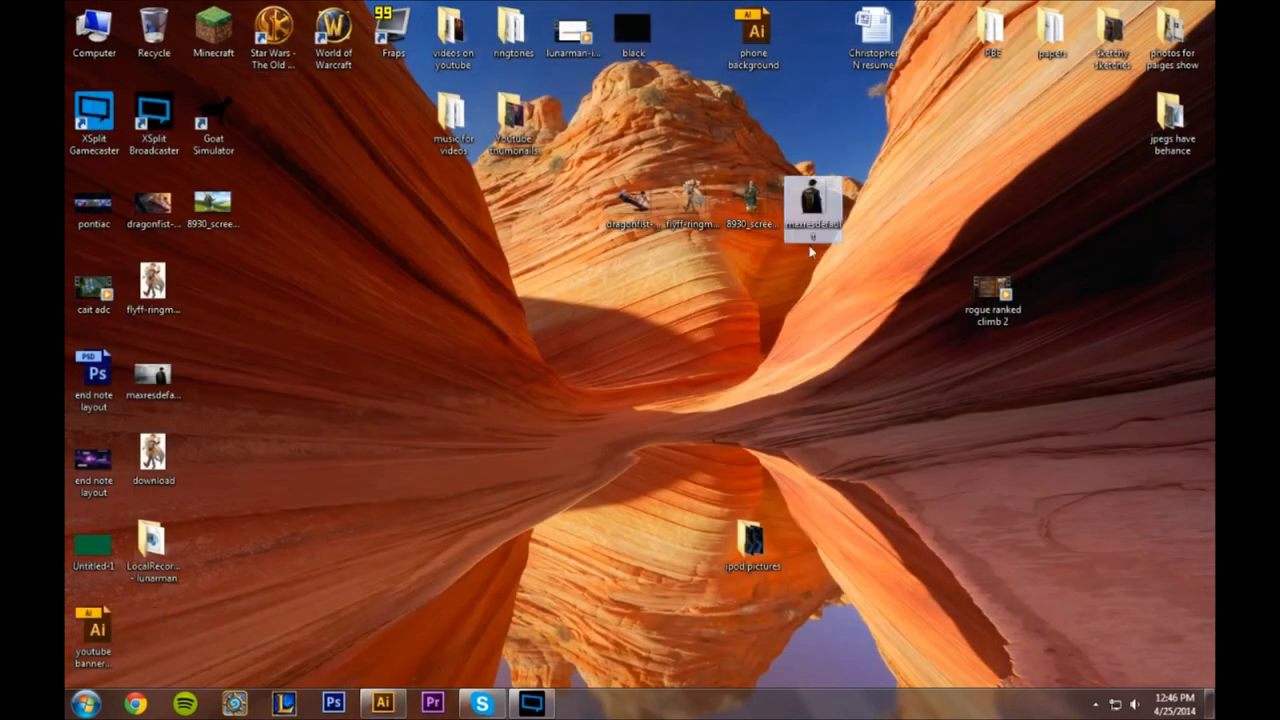
{"action": "double_click", "coordinate": [815, 202]}
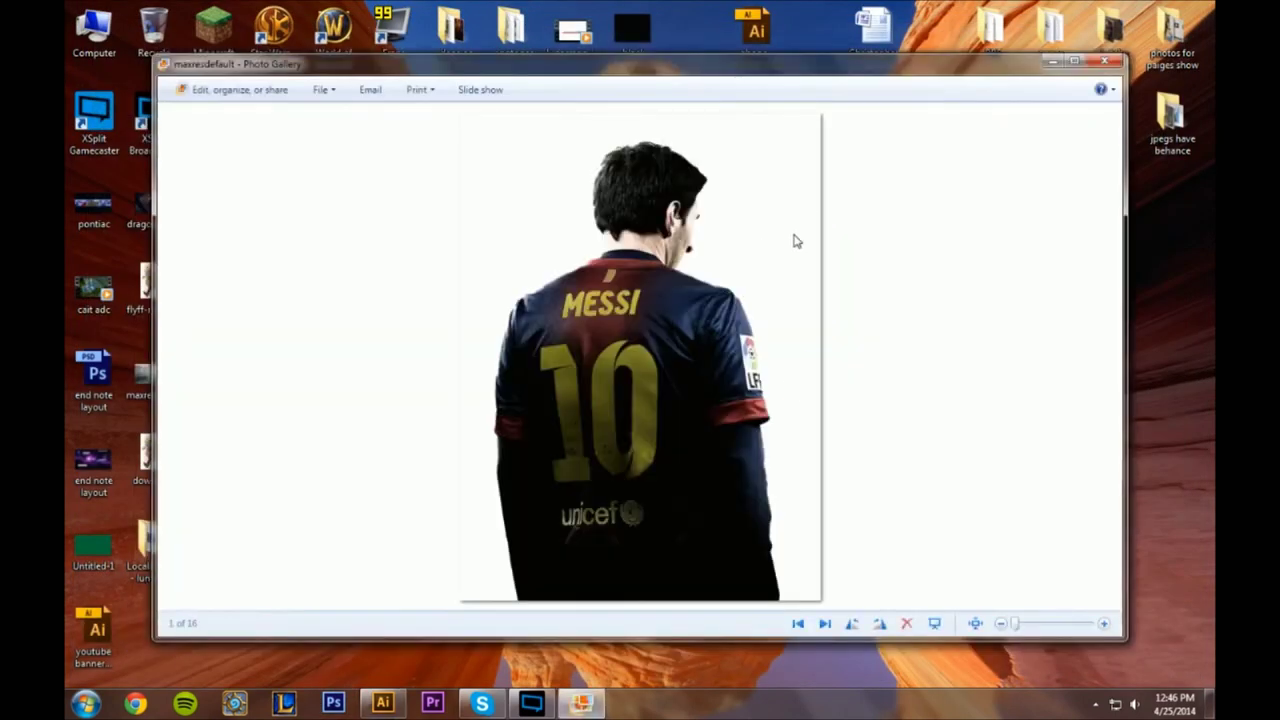
{"action": "left_click", "coordinate": [1104, 63]}
- Move the row of four cut-out images together to the middle of the desktop
{"action": "left_click_drag", "start_coordinate": [860, 185], "coordinate": [588, 246]}
{"action": "left_click", "coordinate": [642, 332]}
{"action": "left_click_drag", "start_coordinate": [611, 147], "coordinate": [630, 375]}
{"action": "left_click", "coordinate": [770, 335]}
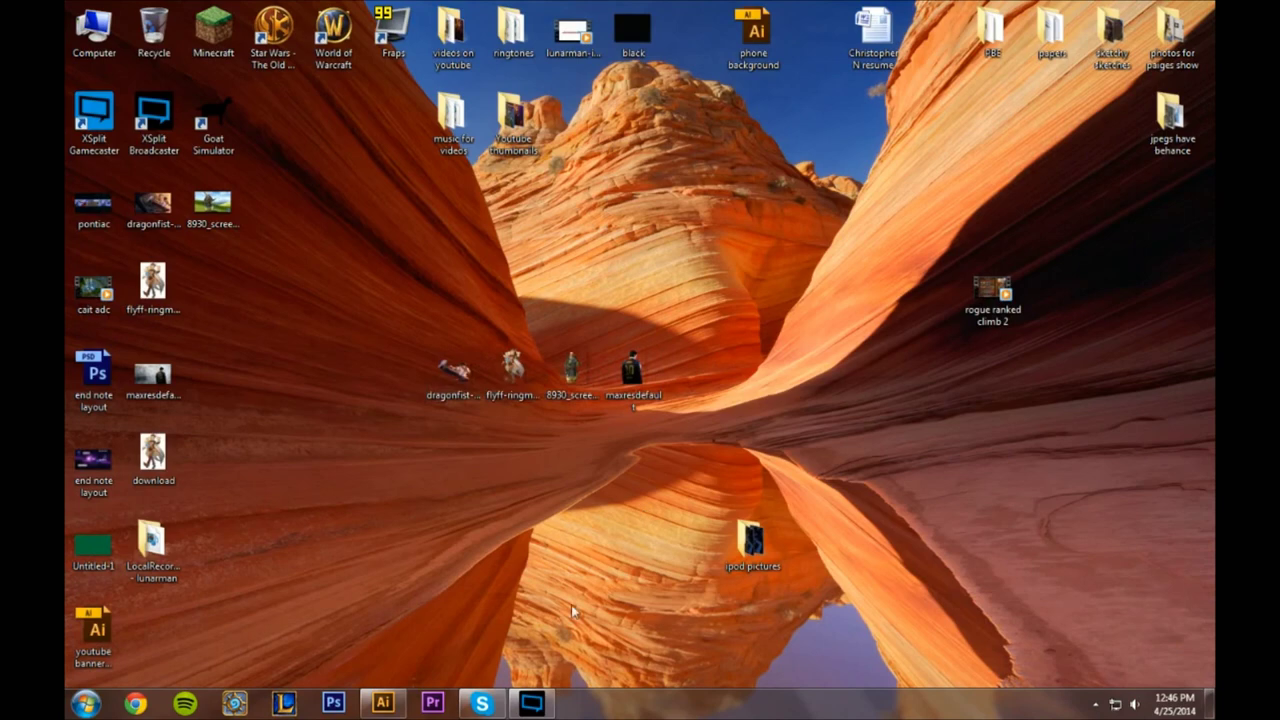
{"action": "mouse_move", "coordinate": [540, 706]}
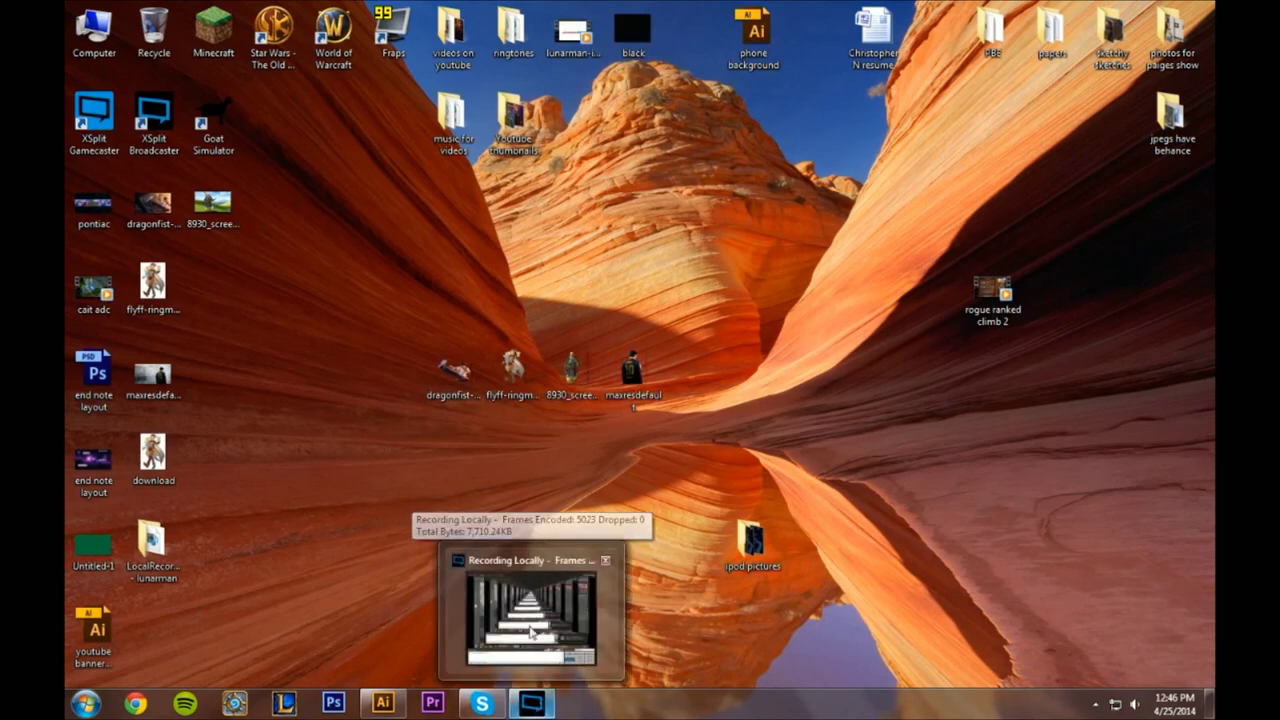
{"action": "left_click", "coordinate": [391, 708]}
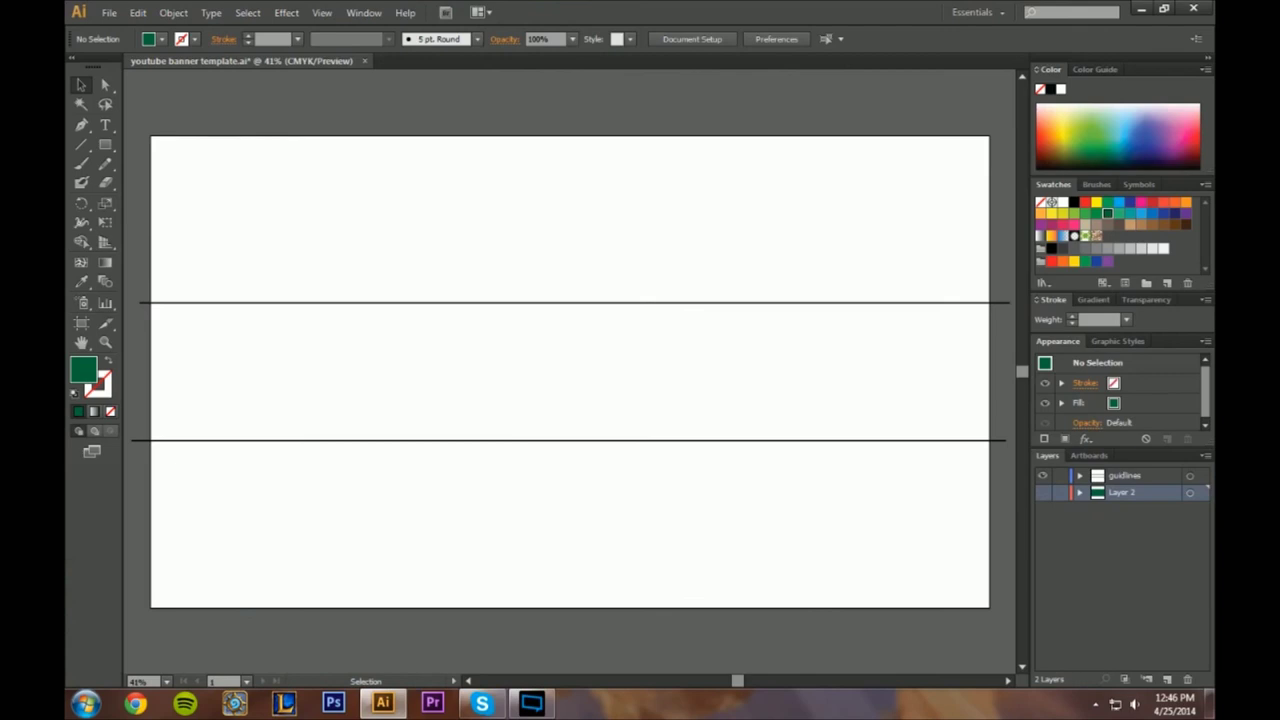
{"action": "scroll", "coordinate": [570, 370], "scroll_direction": "down", "scroll_amount": 1}
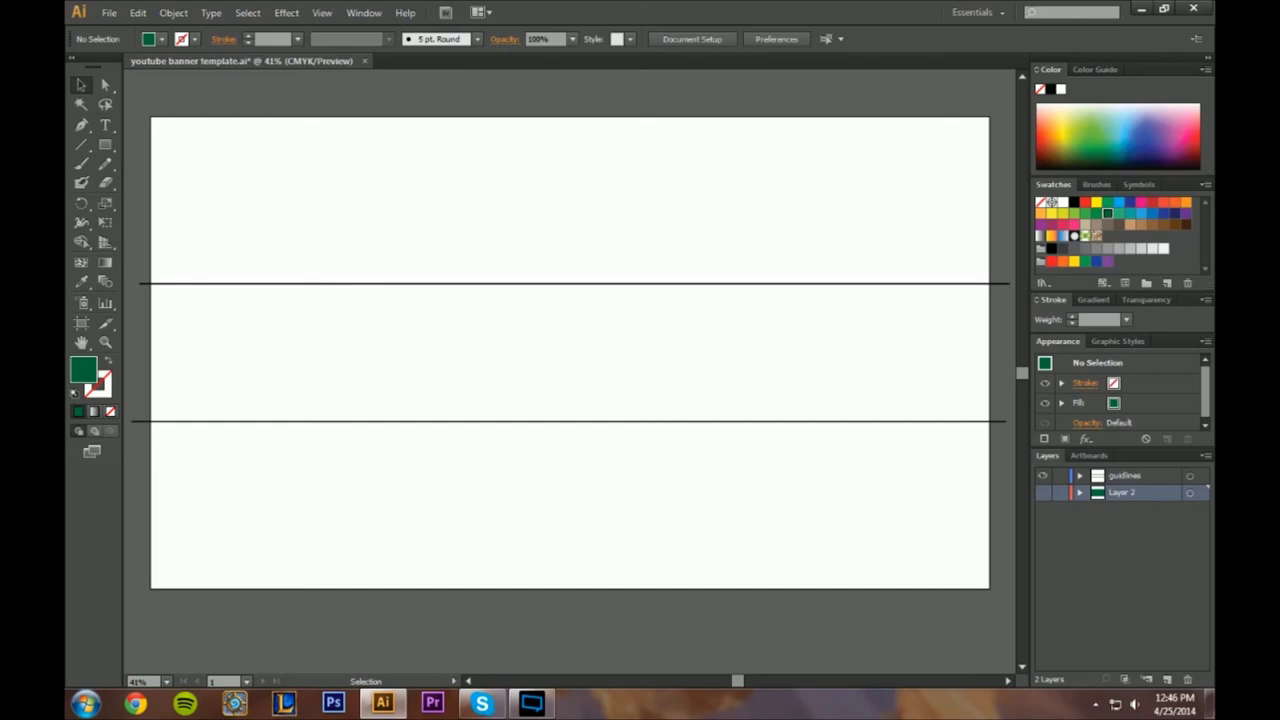
{"action": "left_click", "coordinate": [1141, 8]}
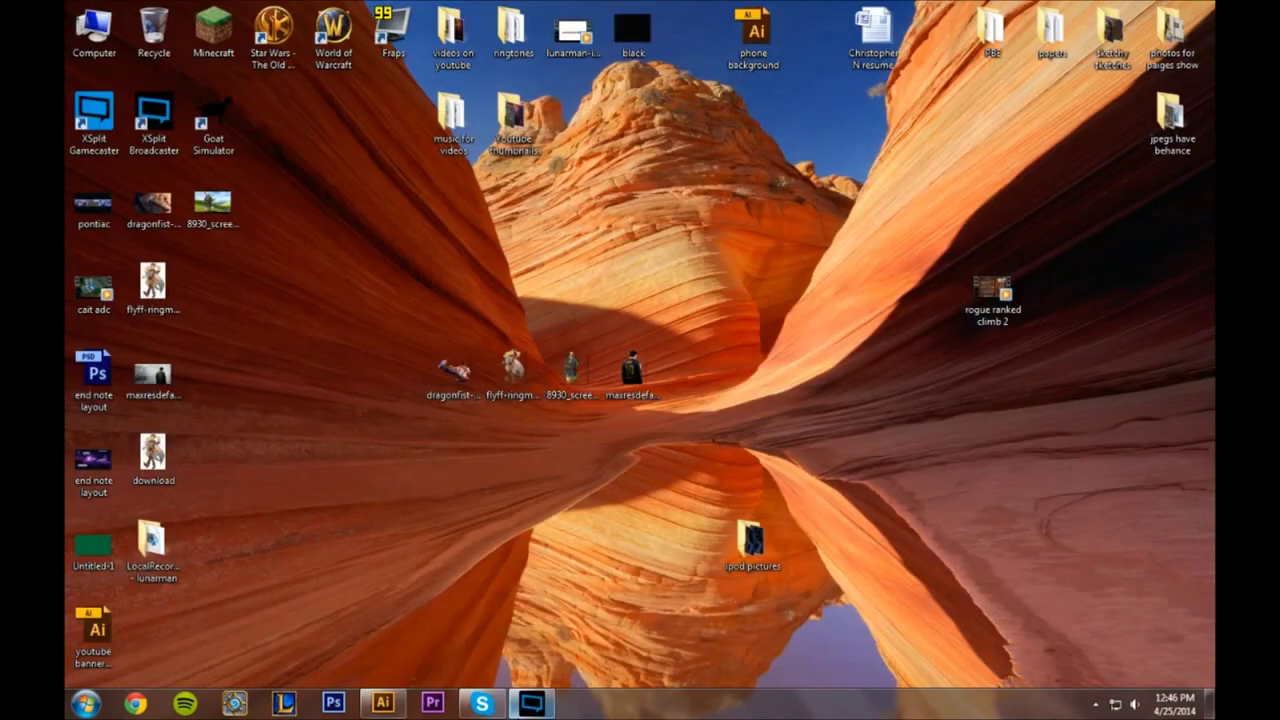
{"action": "left_click", "coordinate": [531, 703]}
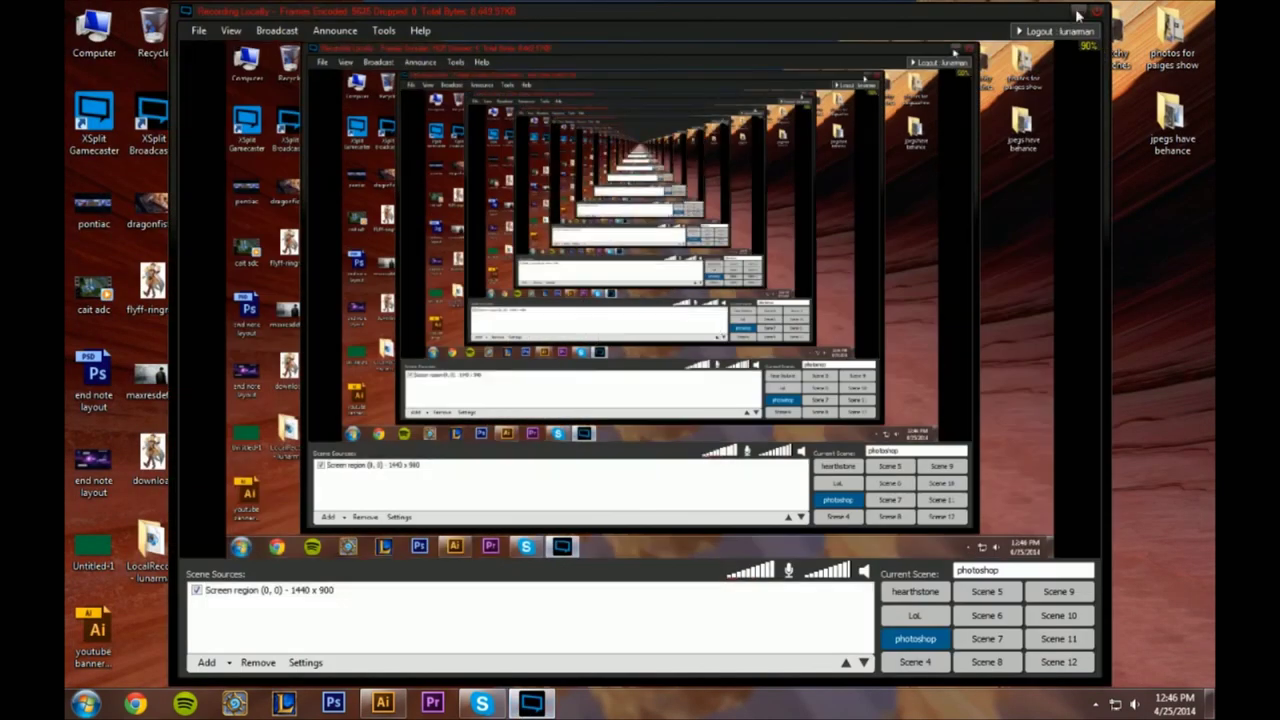
{"action": "left_click", "coordinate": [531, 703]}
- Switch to Illustrator with the YouTube banner template open and keep the Selection tool active
{"action": "left_click", "coordinate": [399, 706]}
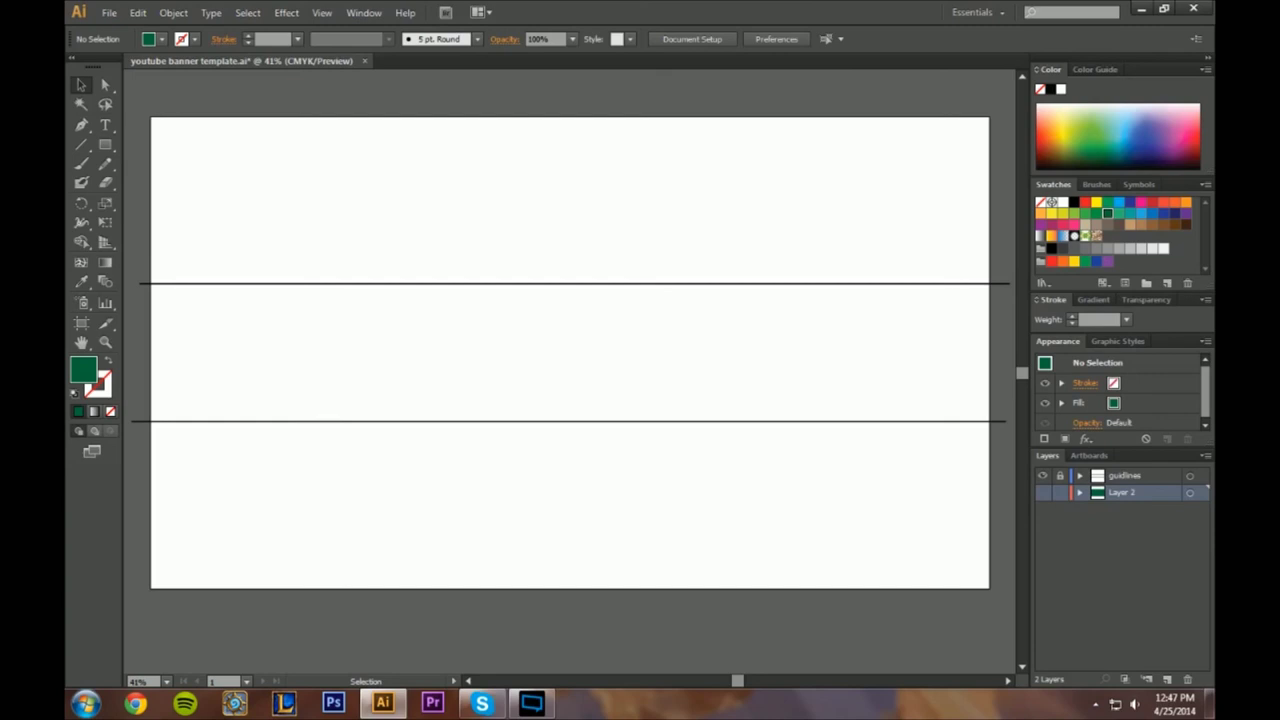
{"action": "left_click", "coordinate": [173, 14]}
{"action": "mouse_move", "coordinate": [130, 20]}
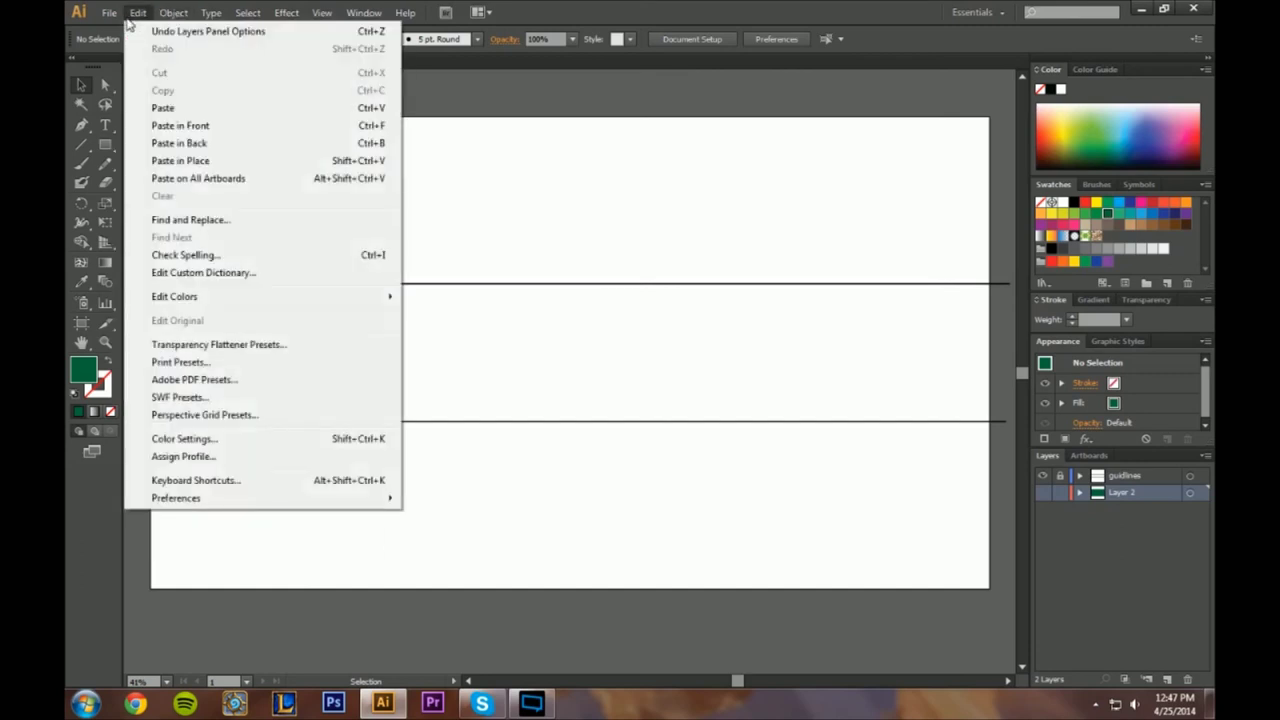
{"action": "left_click", "coordinate": [478, 90]}
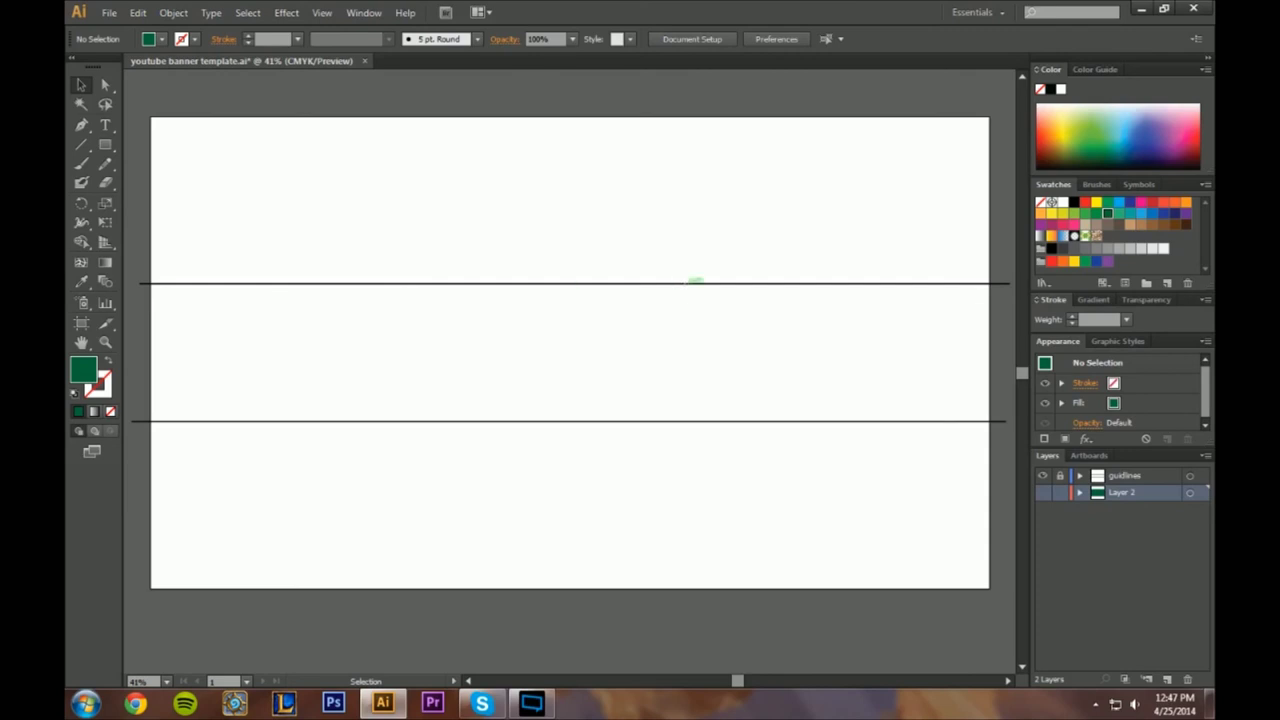
{"action": "left_click", "coordinate": [105, 86]}
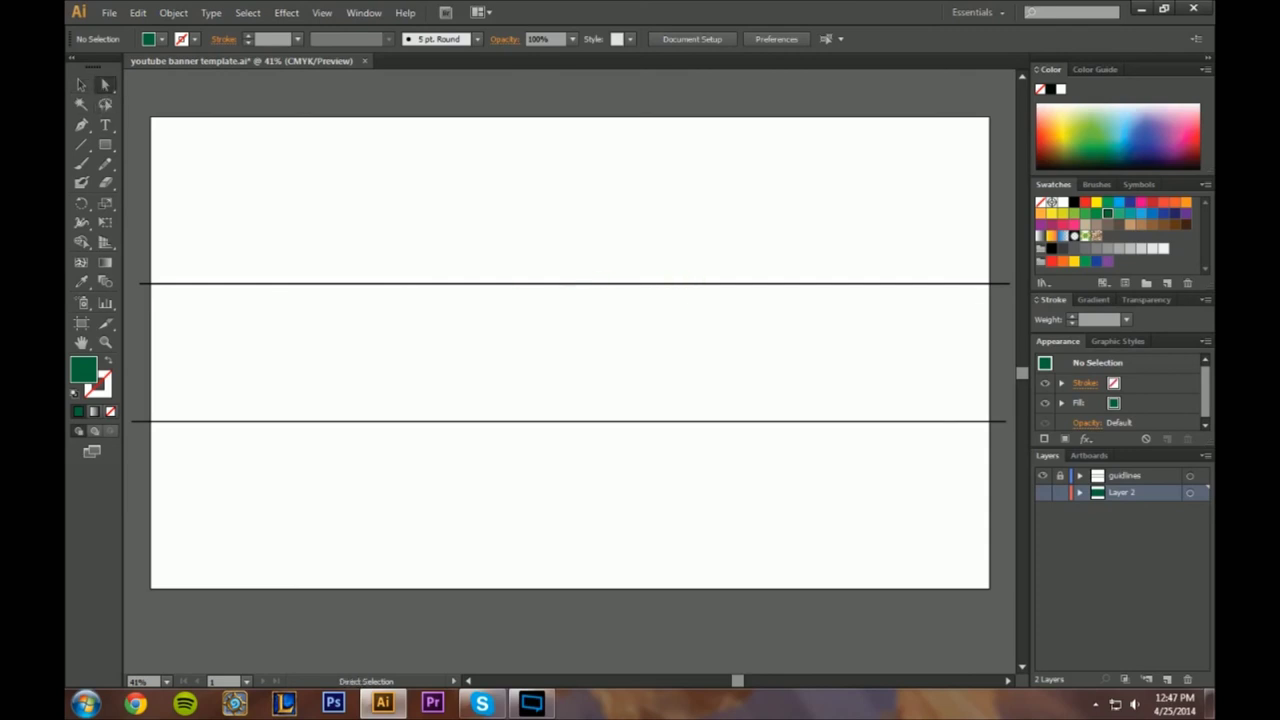
{"action": "left_click", "coordinate": [82, 86]}
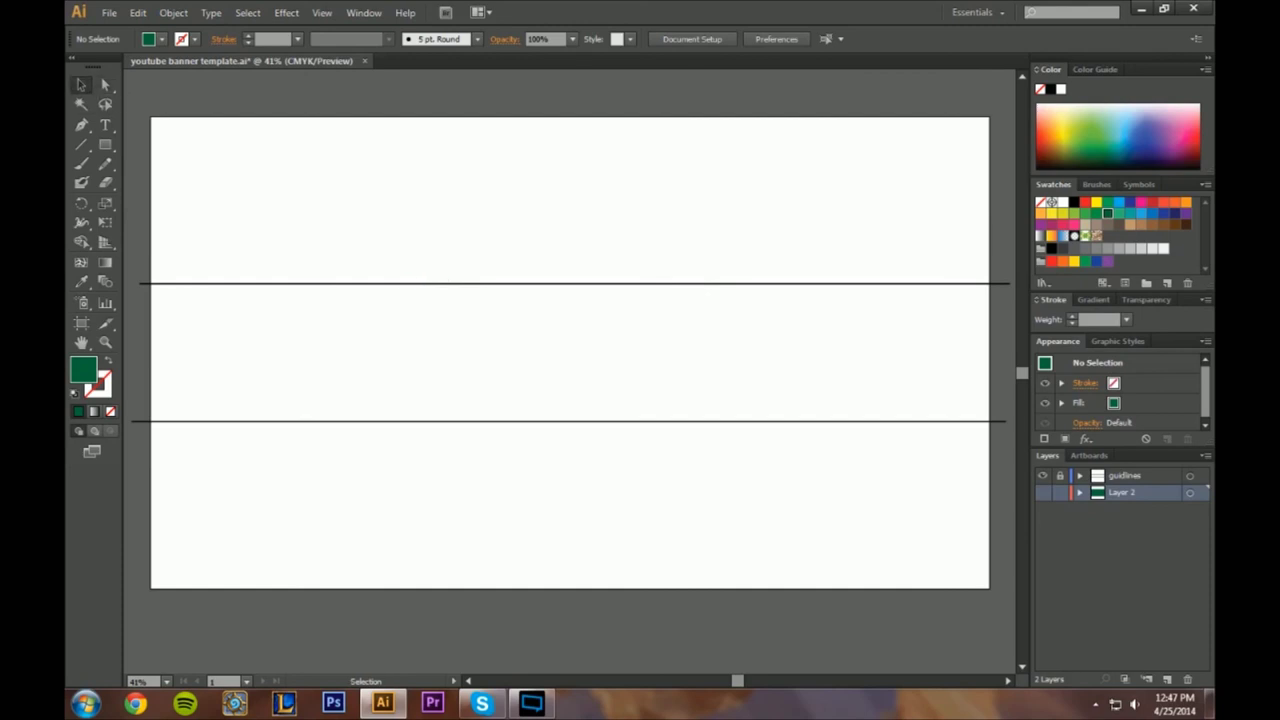
- Unlock the guidlines layer and check the position values of its upper and lower horizontal lines, leaving both deselected
{"action": "left_click", "coordinate": [1130, 476]}
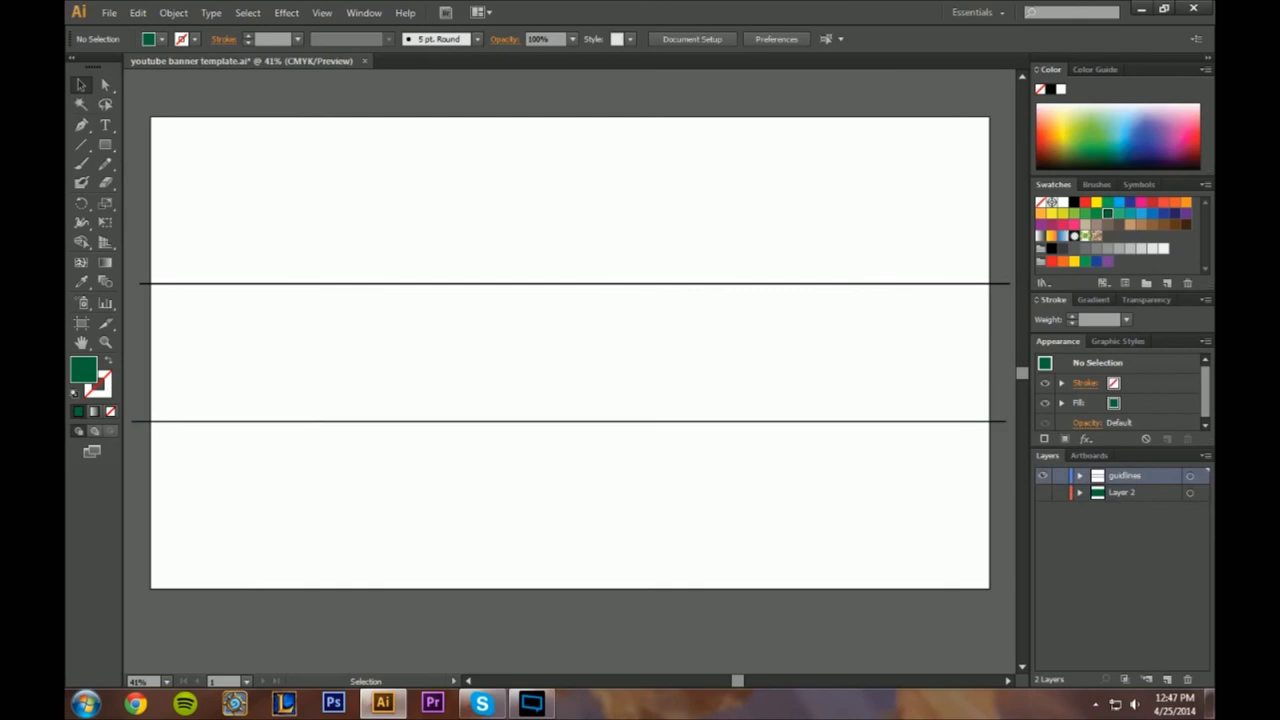
{"action": "left_click", "coordinate": [860, 283]}
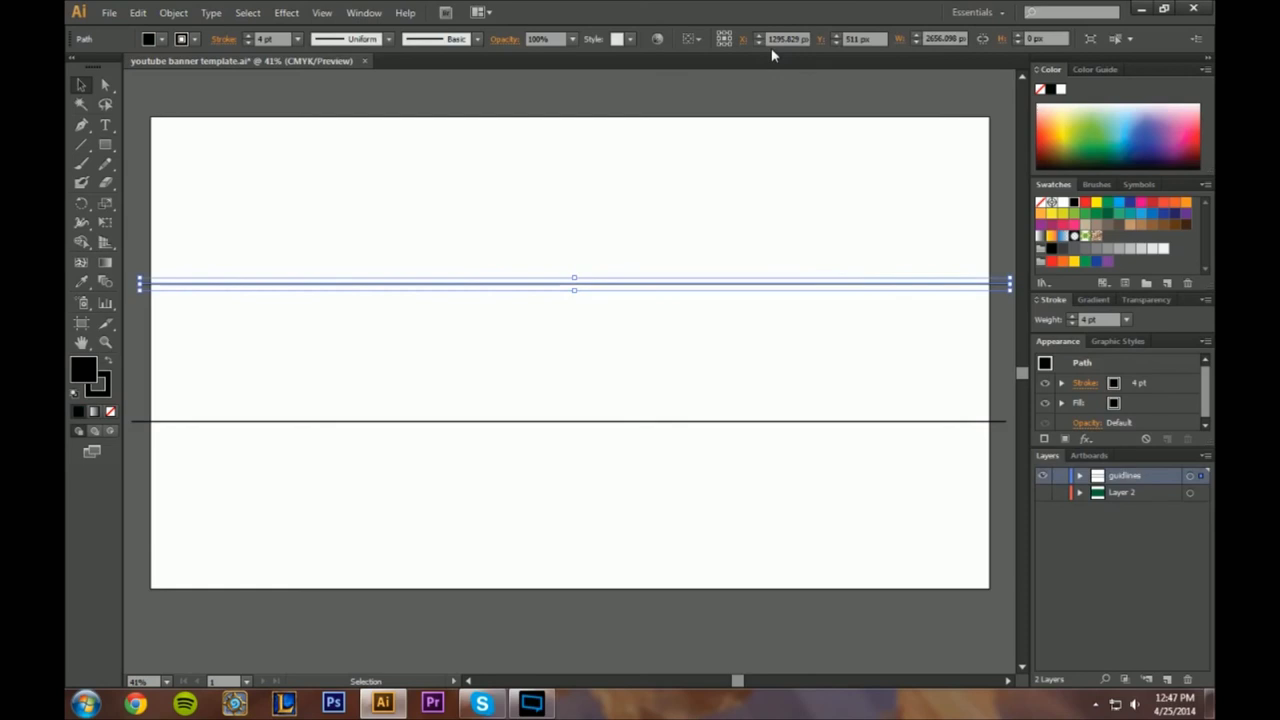
{"action": "left_click", "coordinate": [790, 421]}
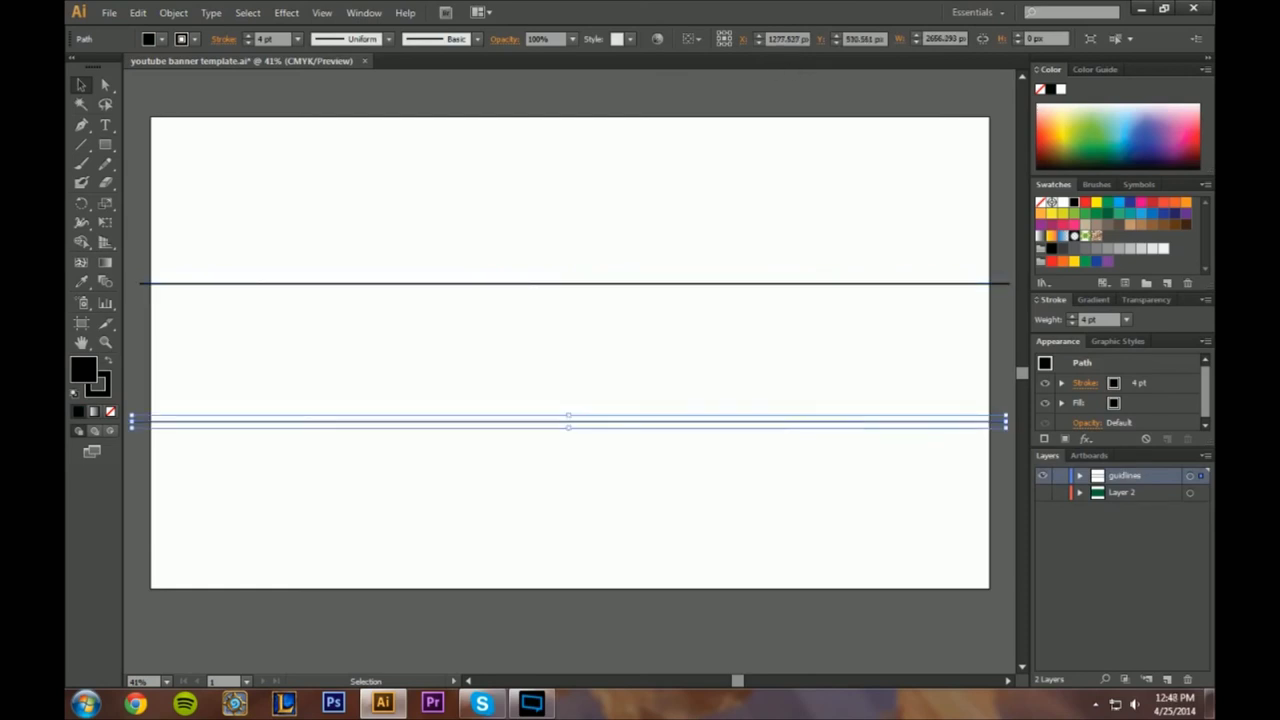
{"action": "left_click", "coordinate": [686, 283]}
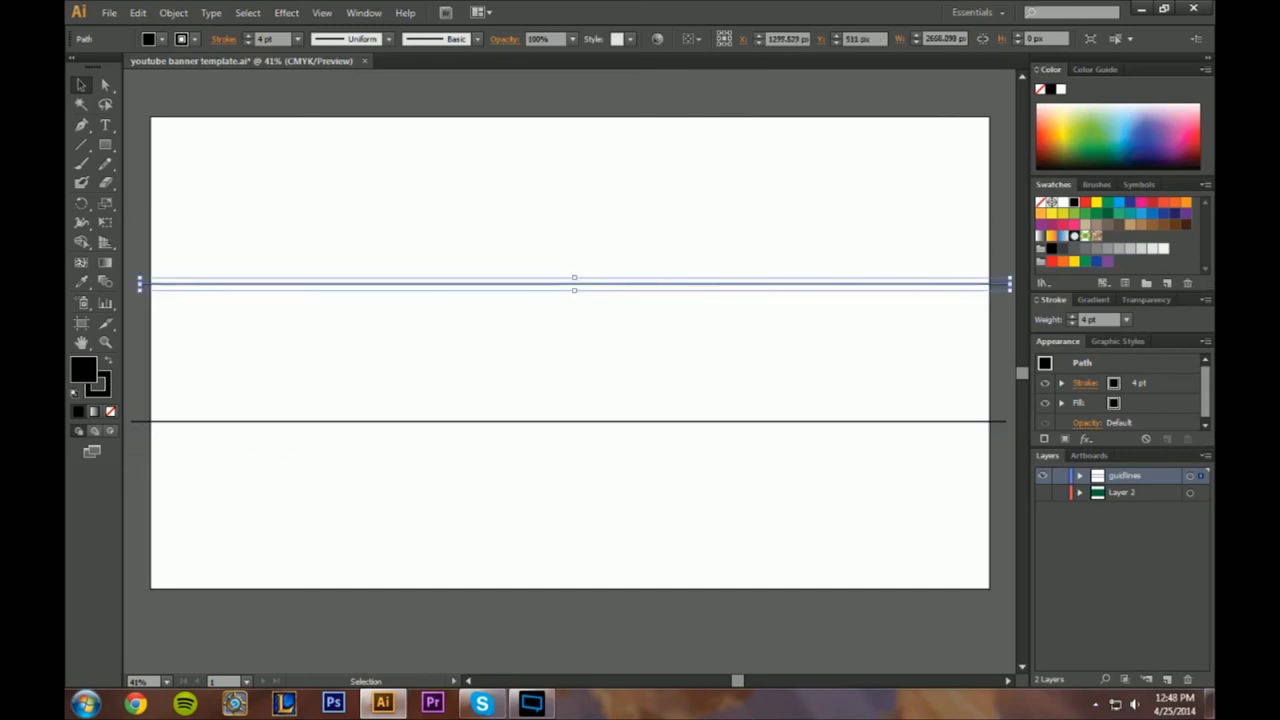
{"action": "left_click", "coordinate": [714, 421]}
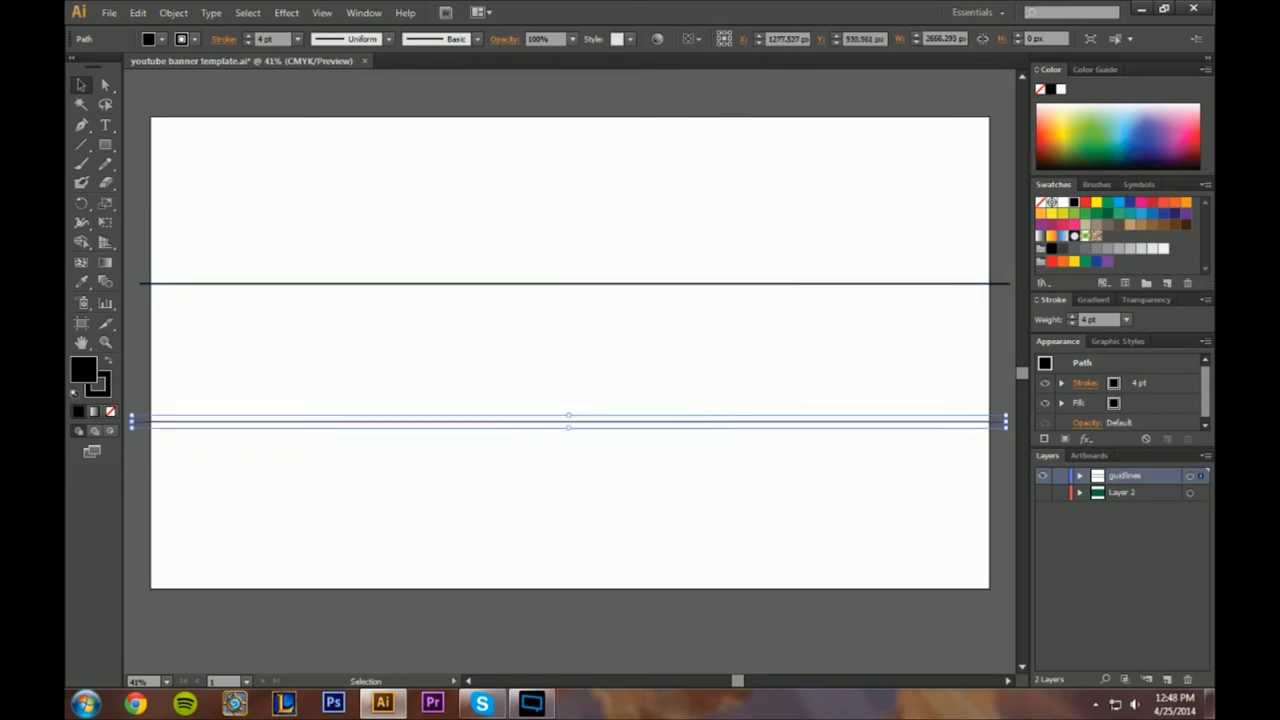
{"action": "left_click", "coordinate": [752, 283]}
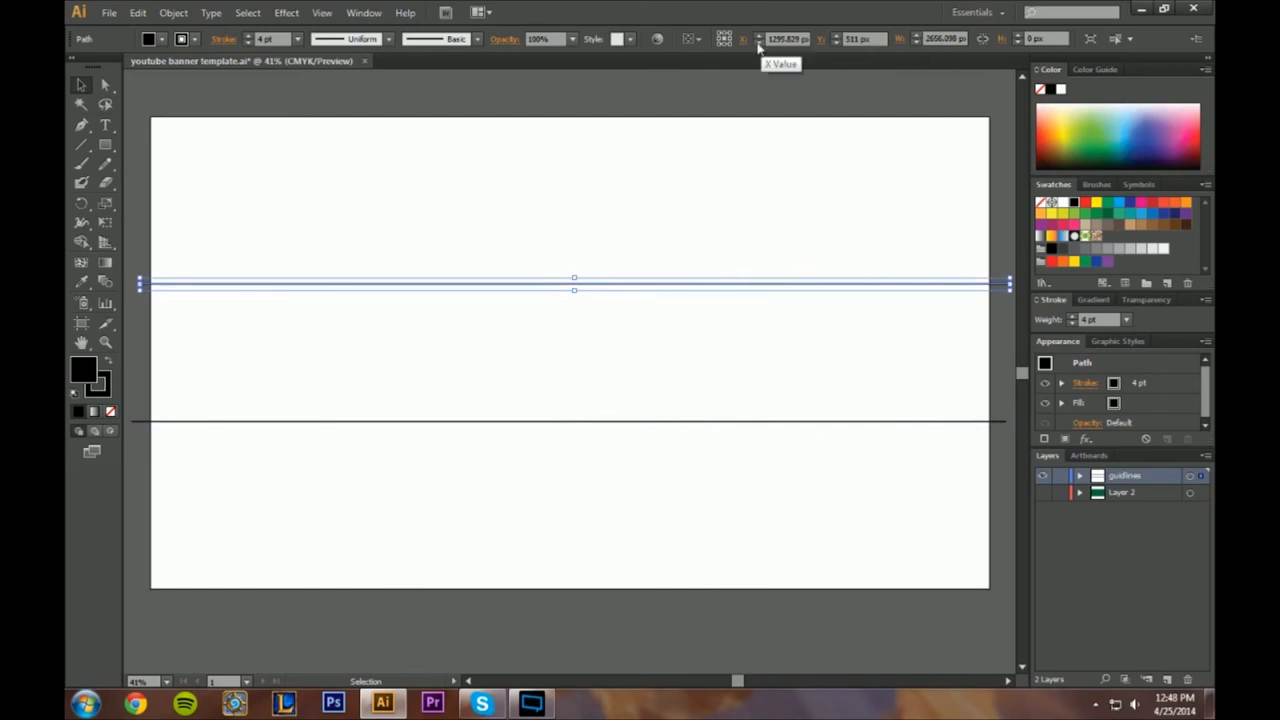
{"action": "left_click", "coordinate": [714, 421]}
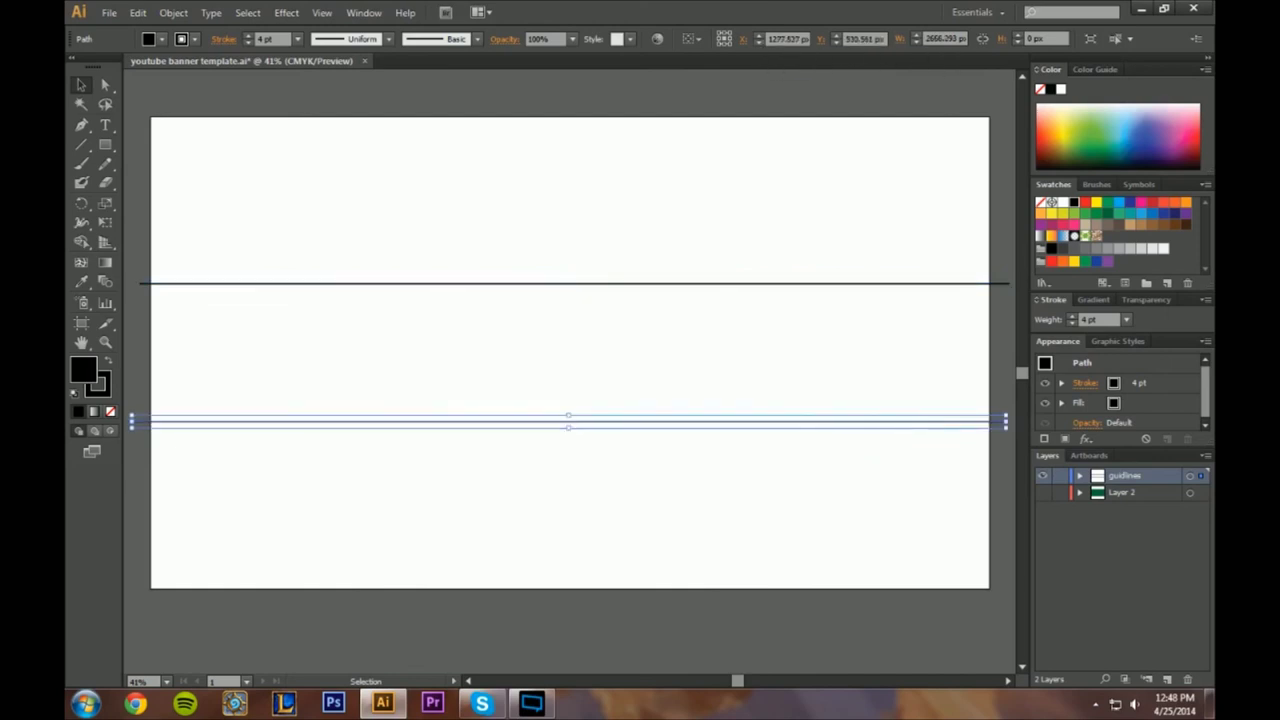
{"action": "left_click", "coordinate": [708, 283]}
{"action": "key", "text": "ctrl+shift+a"}
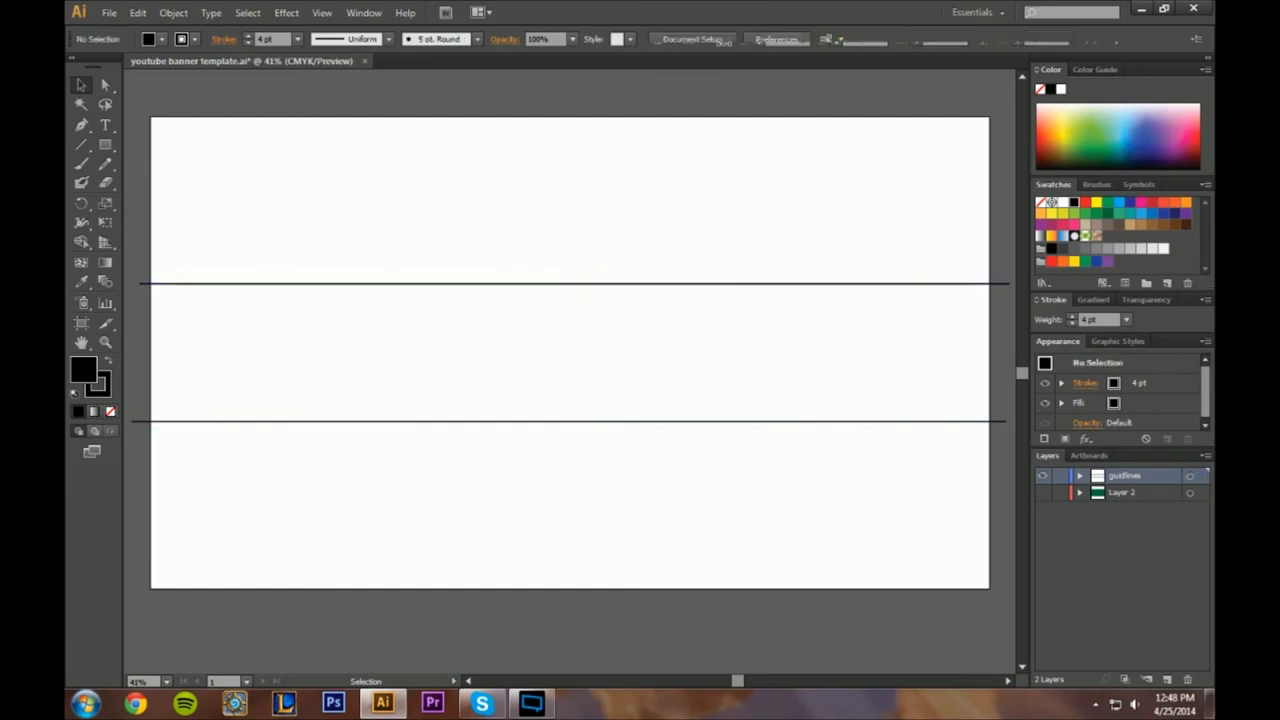
- Make Layer 2 the active layer and turn on its visibility beneath the guide lines
{"action": "left_click", "coordinate": [1110, 493]}
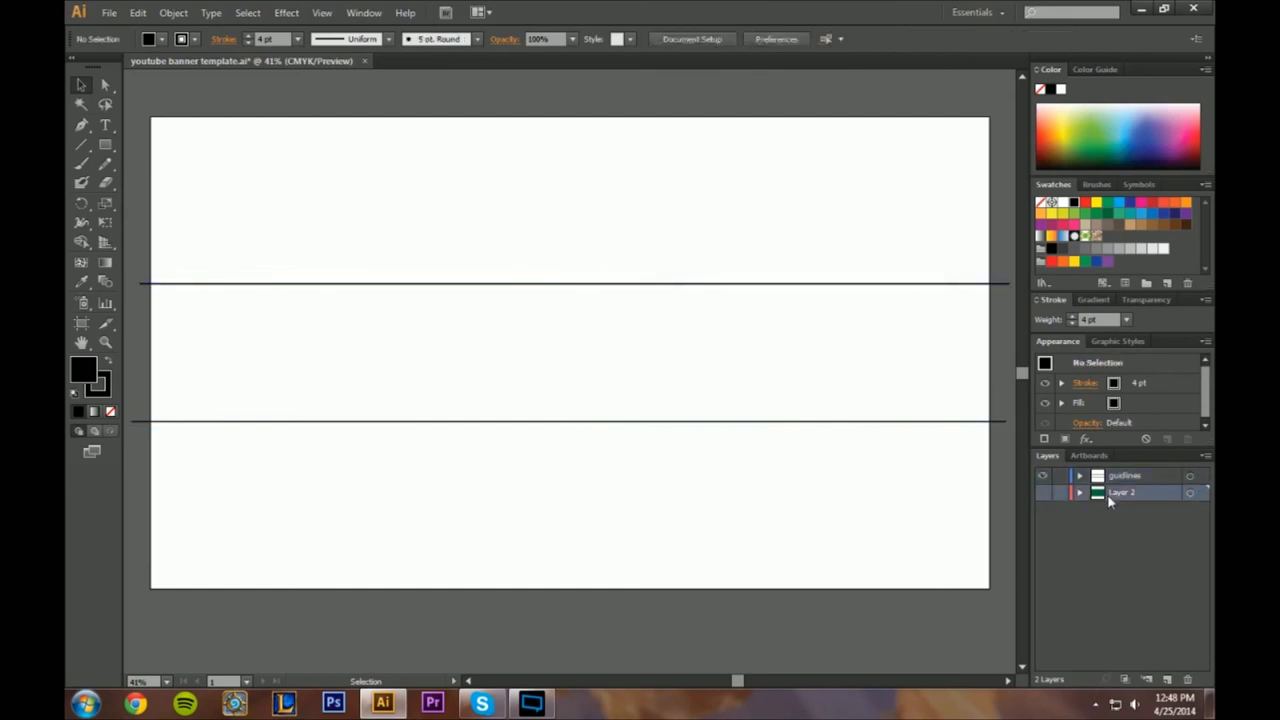
{"action": "scroll", "coordinate": [570, 340], "scroll_direction": "down", "scroll_amount": 1}
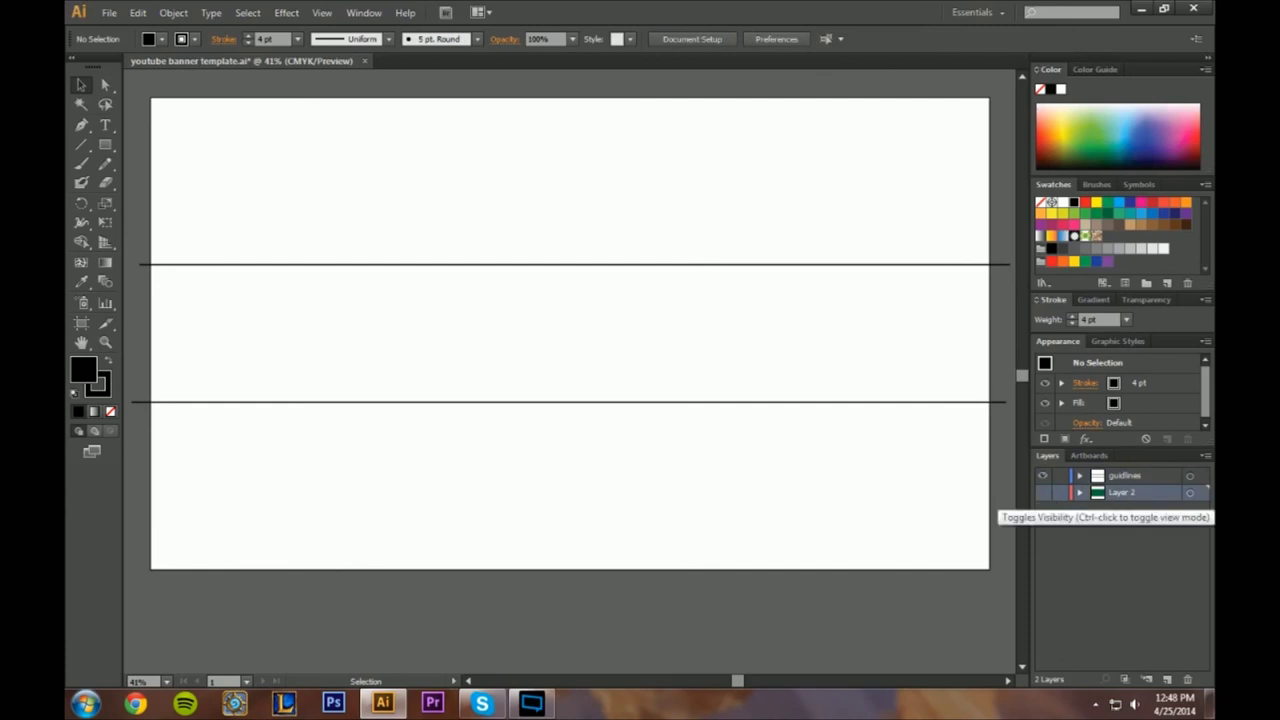
{"action": "left_click", "coordinate": [1046, 494]}
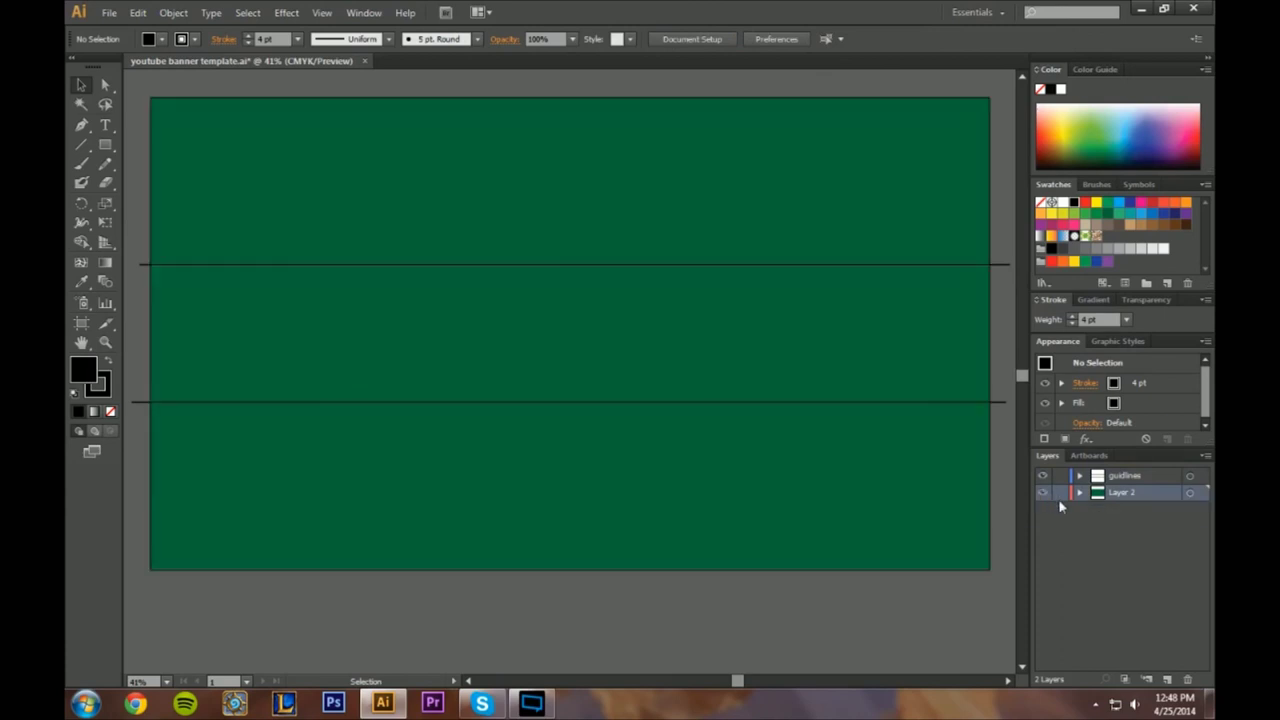
- Try several grey and tan swatches on the green background rectangle and fill it with light grey
{"action": "left_click", "coordinate": [636, 250]}
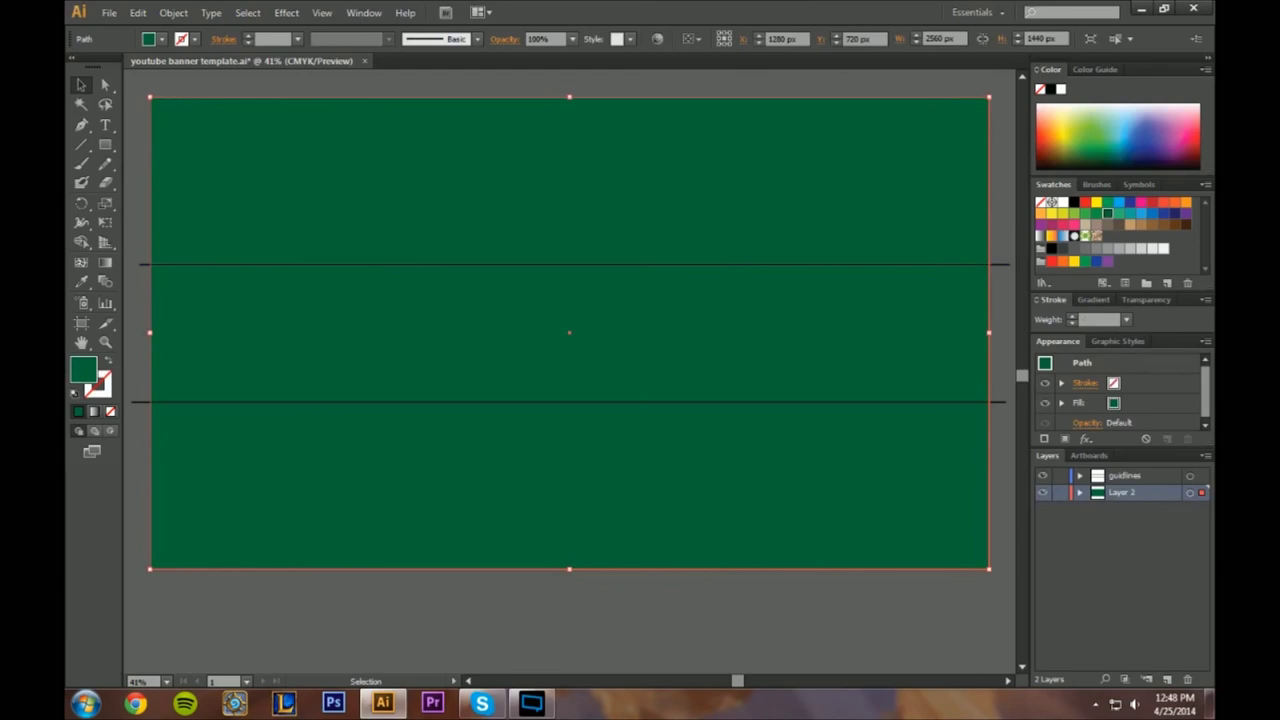
{"action": "left_click", "coordinate": [1086, 248]}
{"action": "left_click", "coordinate": [1097, 248]}
{"action": "left_click", "coordinate": [1108, 248]}
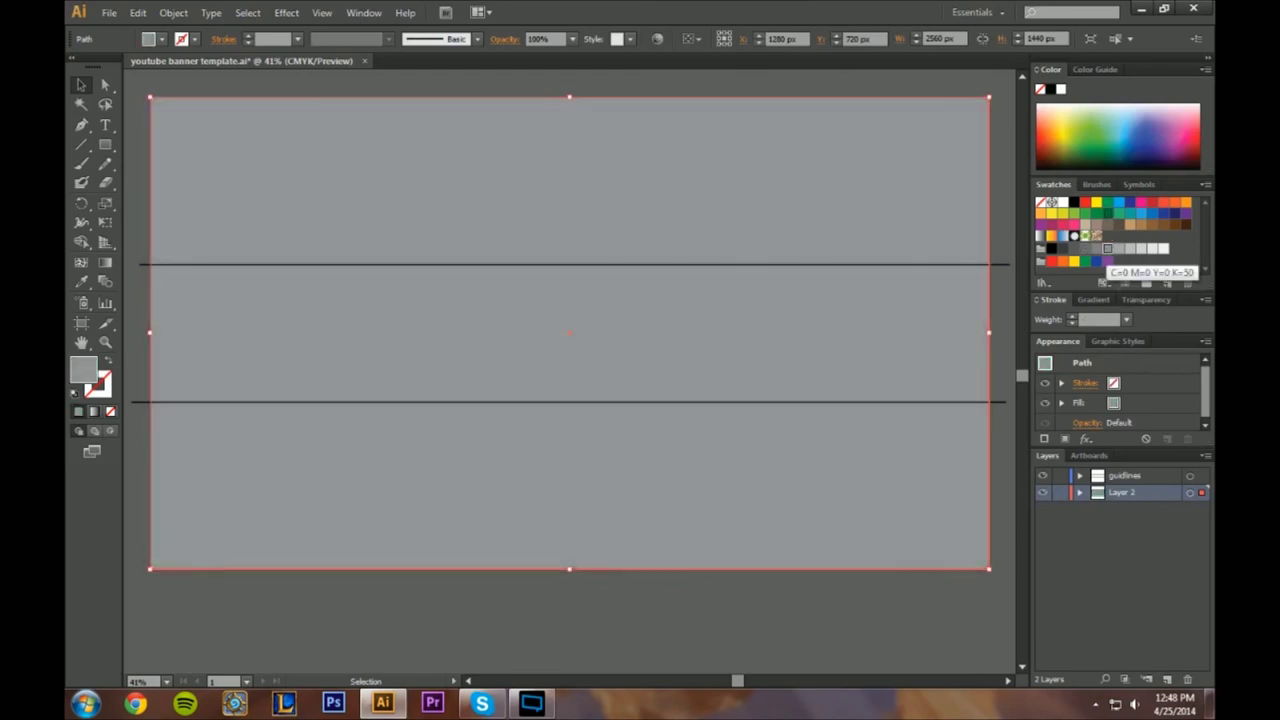
{"action": "left_click", "coordinate": [1119, 248]}
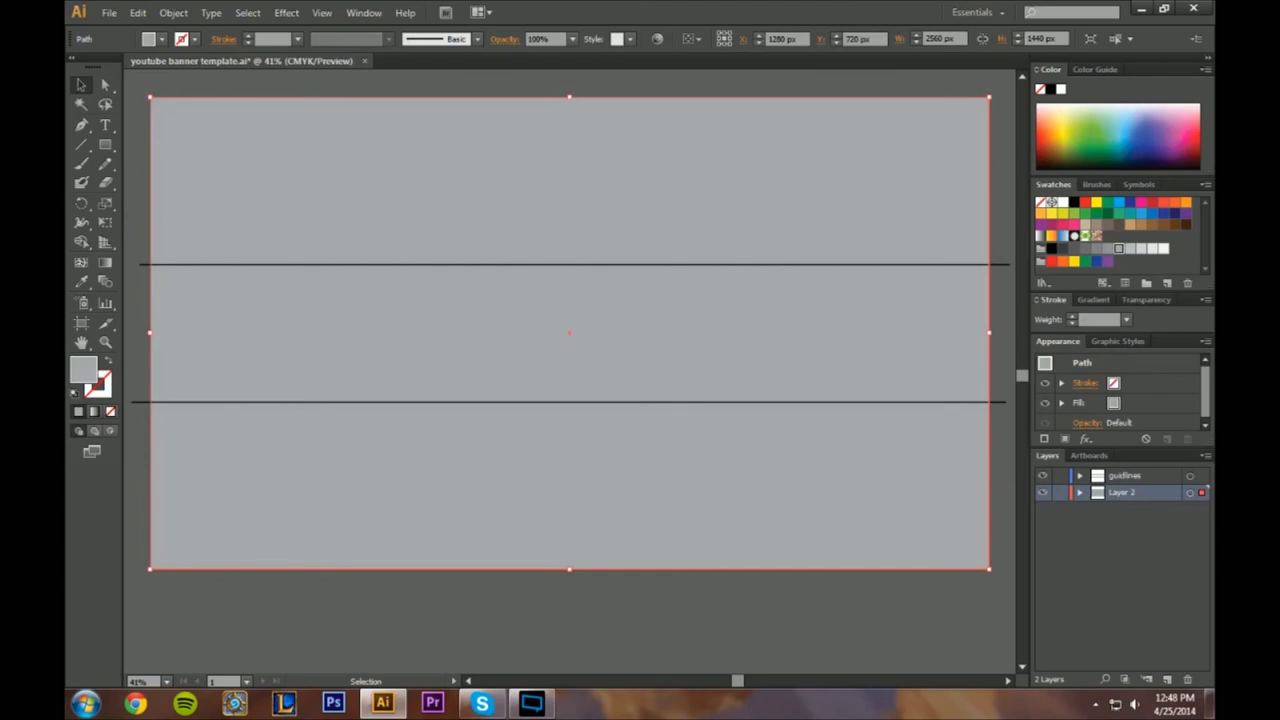
{"action": "left_click", "coordinate": [1096, 226]}
{"action": "left_click", "coordinate": [1130, 224]}
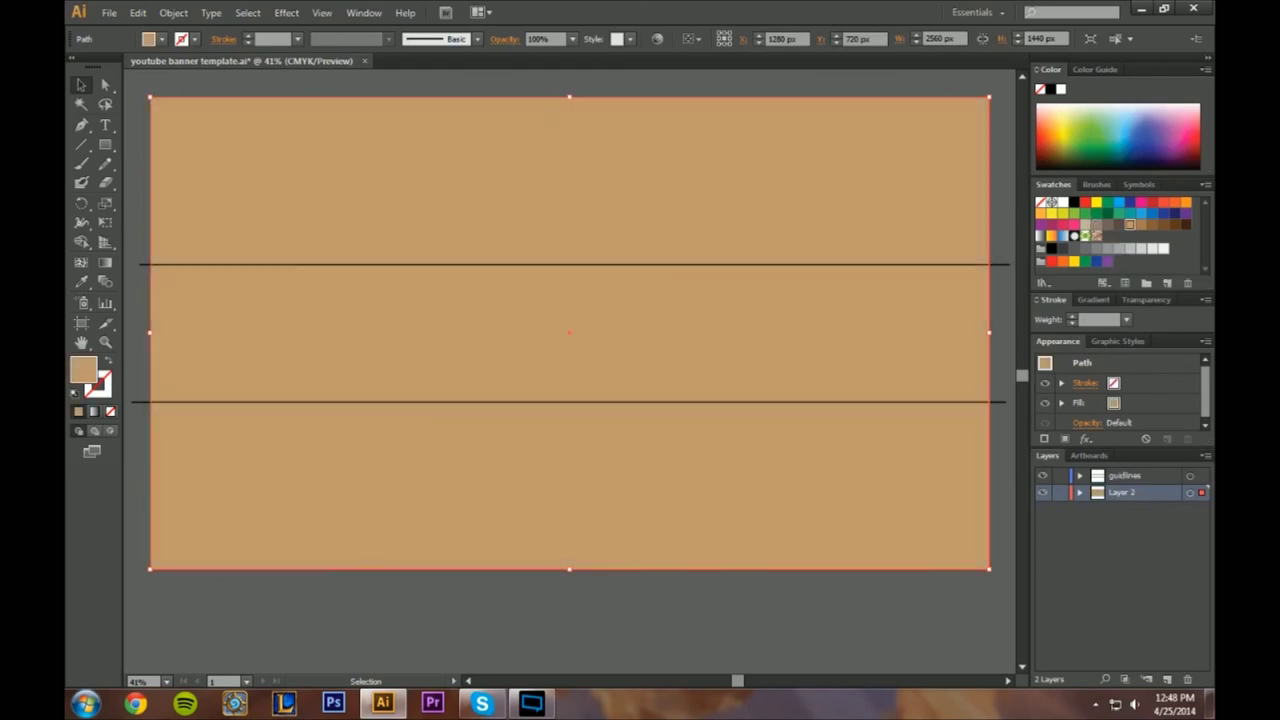
{"action": "left_click", "coordinate": [1107, 248]}
{"action": "left_click", "coordinate": [1119, 248]}
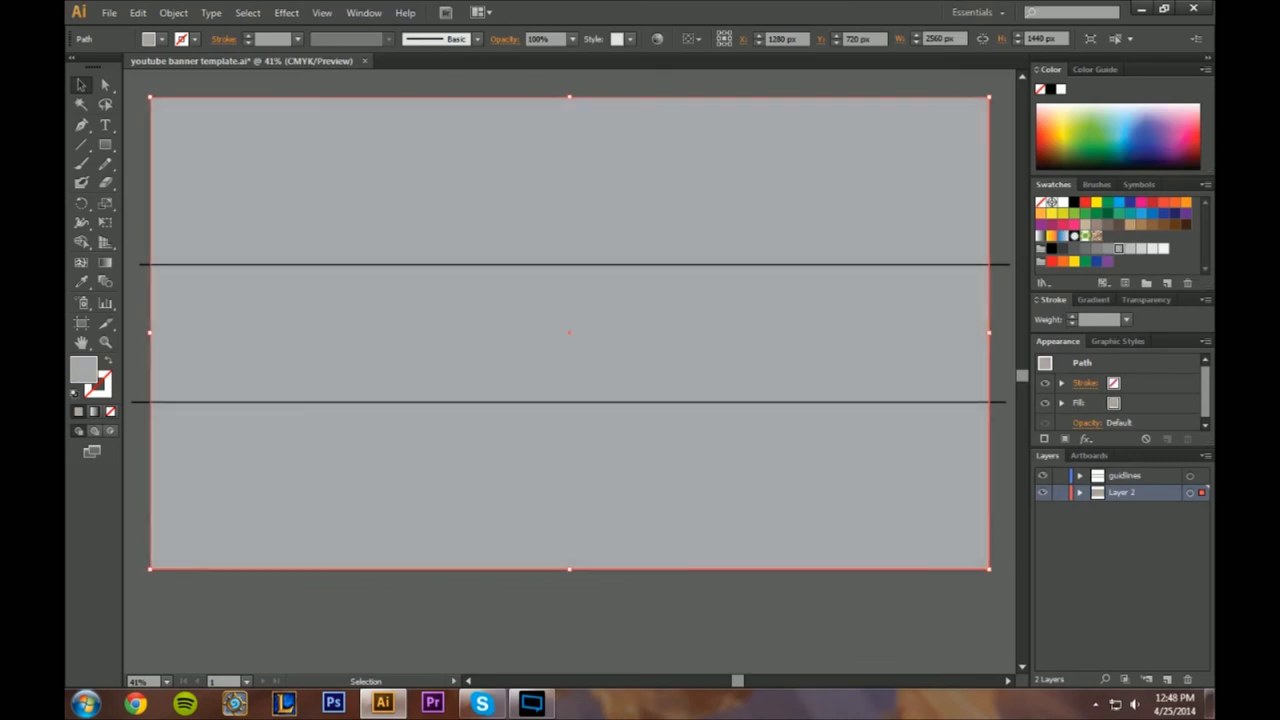
- Add four new layers above the guidlines layer and make Layer 3 the active one
{"action": "key", "text": "ctrl+shift+a"}
{"action": "left_click", "coordinate": [1124, 475]}
{"action": "left_click", "coordinate": [1167, 680]}
{"action": "left_click", "coordinate": [1167, 680]}
{"action": "left_click", "coordinate": [1167, 680]}
{"action": "left_click", "coordinate": [1167, 680]}
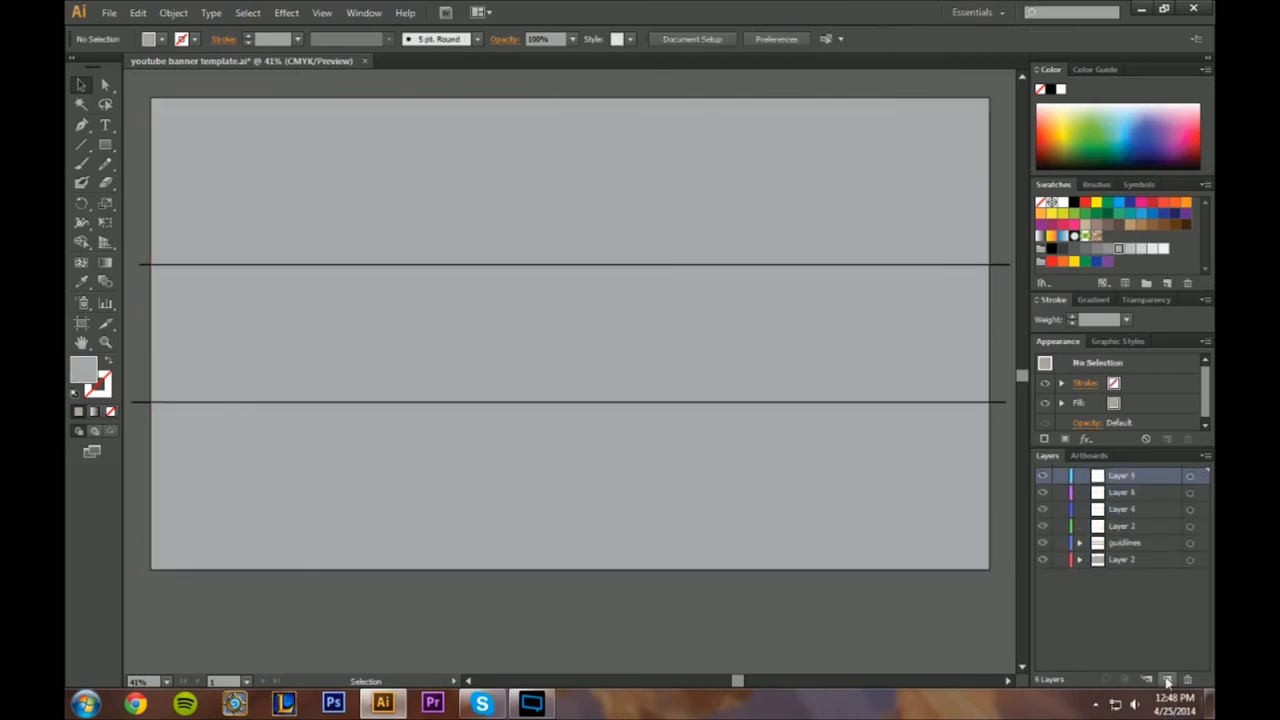
{"action": "left_click", "coordinate": [1146, 527]}
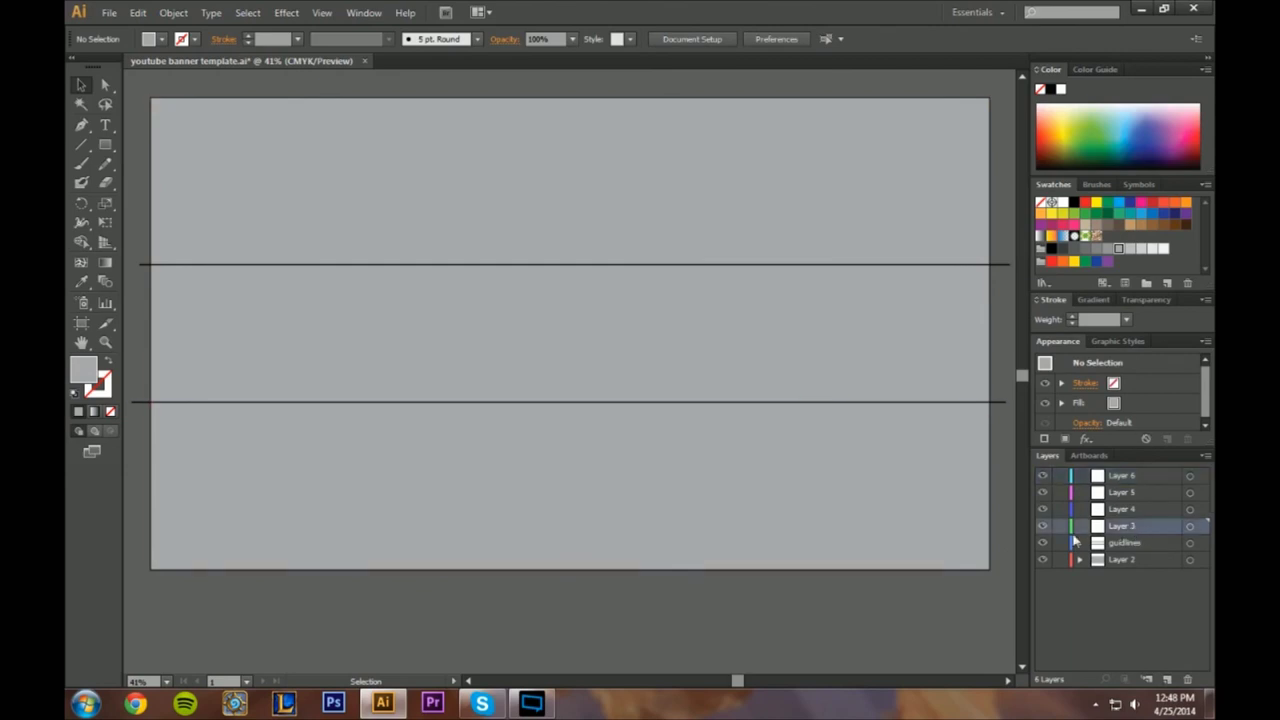
- Place the maxresdefault PNG cut-out from the Desktop on Layer 3 and move it up and to the left on the banner
{"action": "left_click", "coordinate": [109, 13]}
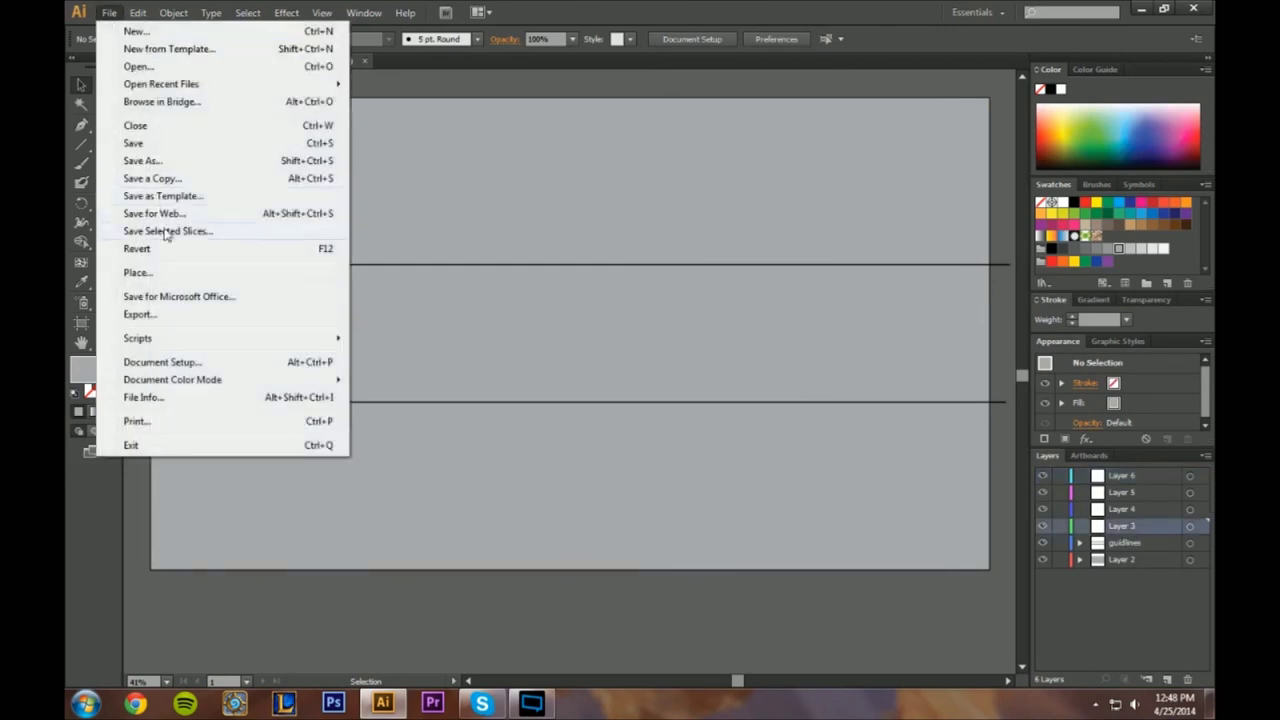
{"action": "left_click", "coordinate": [138, 273]}
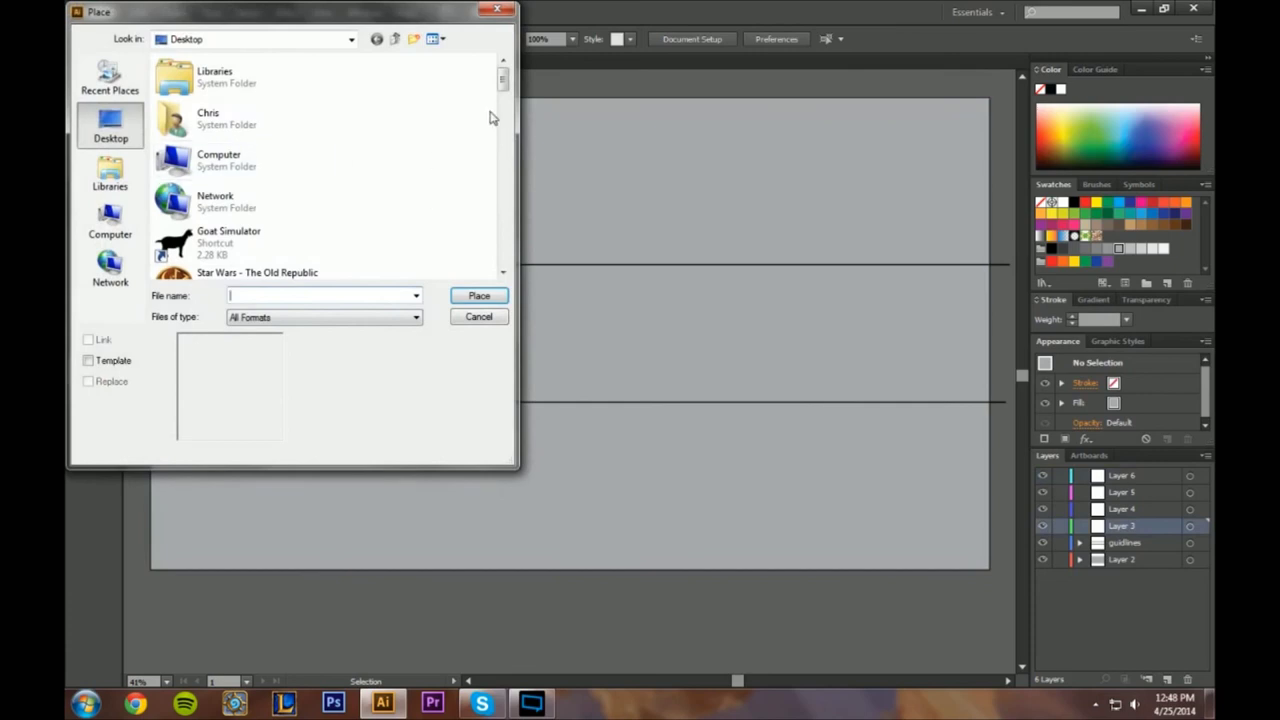
{"action": "left_click_drag", "start_coordinate": [518, 467], "coordinate": [912, 555]}
{"action": "left_click_drag", "start_coordinate": [898, 190], "coordinate": [886, 269]}
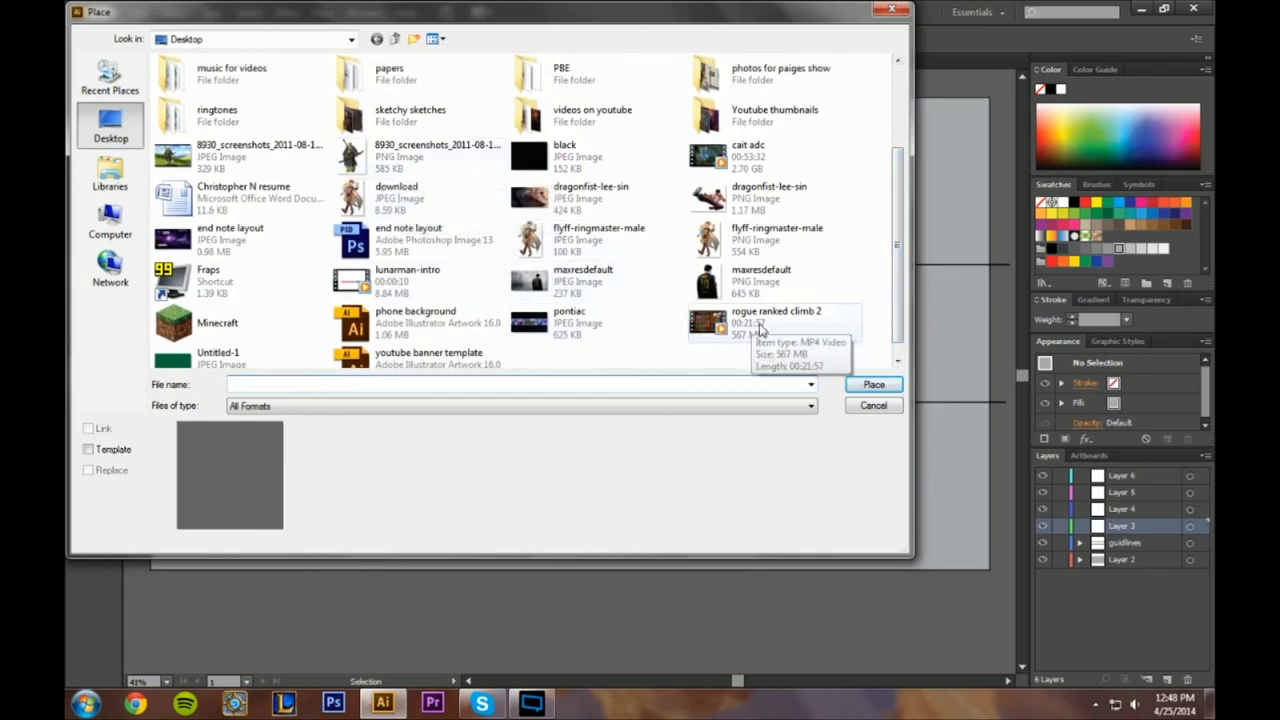
{"action": "left_click", "coordinate": [757, 278]}
{"action": "left_click", "coordinate": [873, 385]}
{"action": "left_click_drag", "start_coordinate": [500, 318], "coordinate": [392, 270]}
{"action": "left_click_drag", "start_coordinate": [619, 113], "coordinate": [663, 166]}
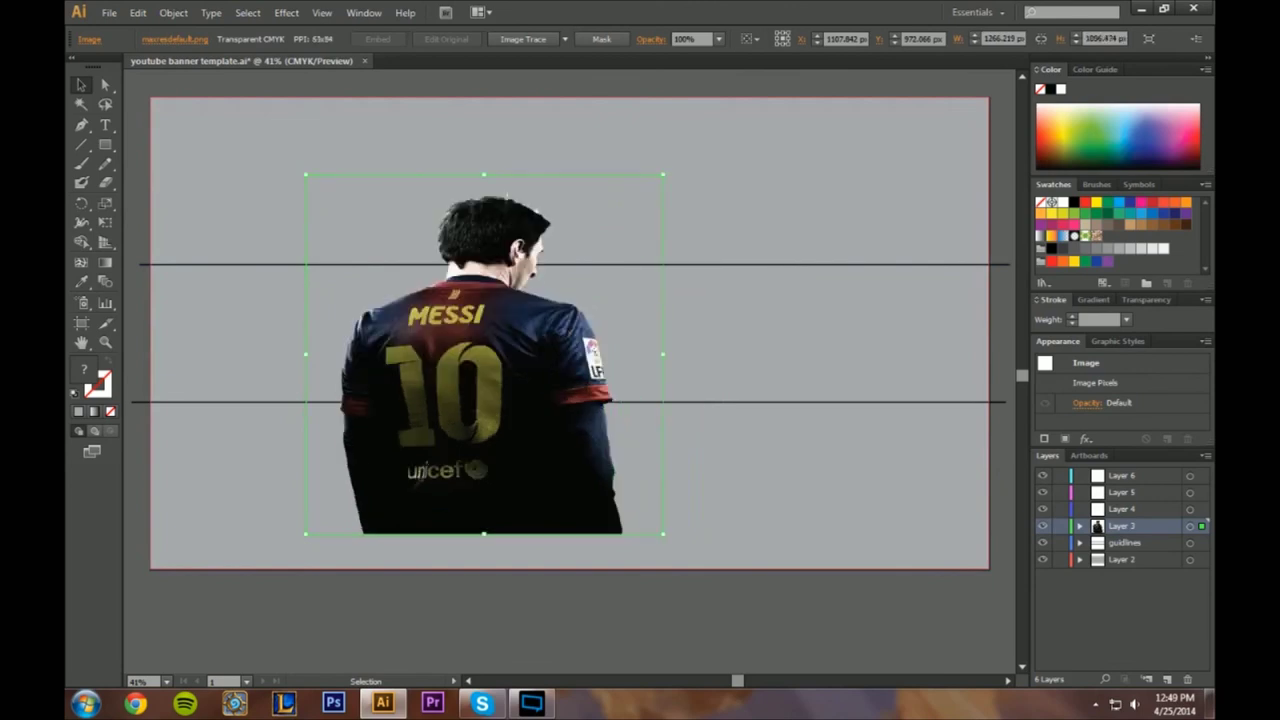
{"action": "key", "text": "ctrl+z"}
{"action": "key", "text": "v"}
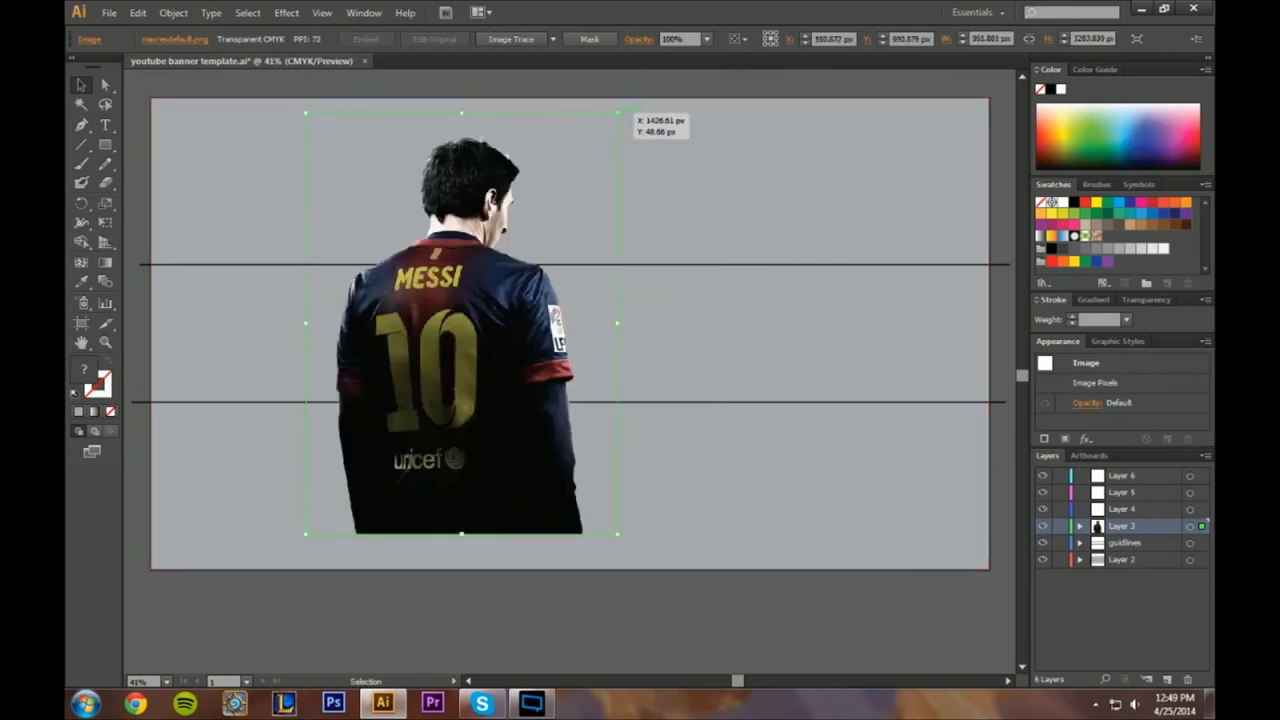
- Scale the player cut-out proportionally to about 277 by 374 px and position it between the two horizontal guide lines, left of centre
{"action": "left_click_drag", "start_coordinate": [619, 113], "coordinate": [599, 137]}
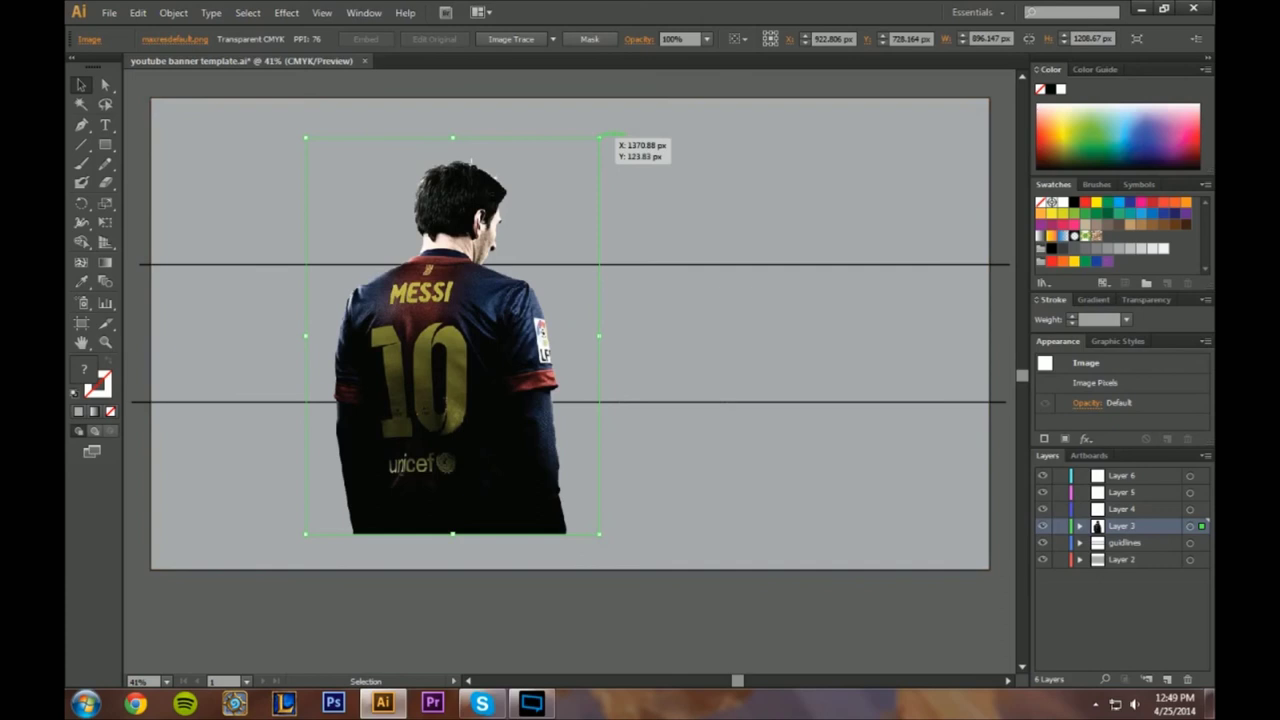
{"action": "left_click_drag", "start_coordinate": [599, 137], "coordinate": [529, 232]}
{"action": "left_click_drag", "start_coordinate": [453, 394], "coordinate": [473, 339]}
{"action": "left_click_drag", "start_coordinate": [551, 179], "coordinate": [503, 240]}
{"action": "left_click_drag", "start_coordinate": [454, 313], "coordinate": [512, 295]}
{"action": "left_click_drag", "start_coordinate": [556, 221], "coordinate": [531, 253]}
{"action": "left_click_drag", "start_coordinate": [481, 329], "coordinate": [508, 292]}
{"action": "left_click_drag", "start_coordinate": [543, 237], "coordinate": [506, 286]}
{"action": "left_click_drag", "start_coordinate": [484, 361], "coordinate": [485, 331]}
- Draw two full-height vertical lines on the guidlines layer at about X 580 px and X 1858 px
{"action": "left_click", "coordinate": [560, 330]}
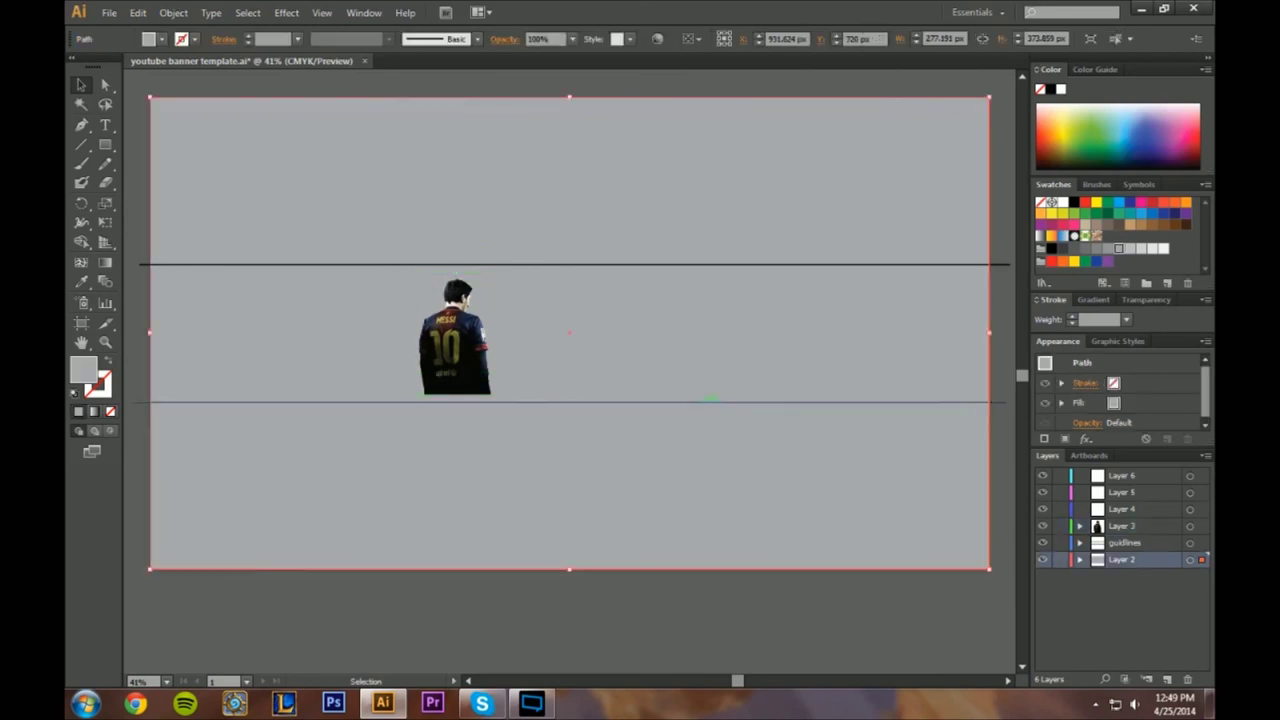
{"action": "left_click", "coordinate": [1115, 548]}
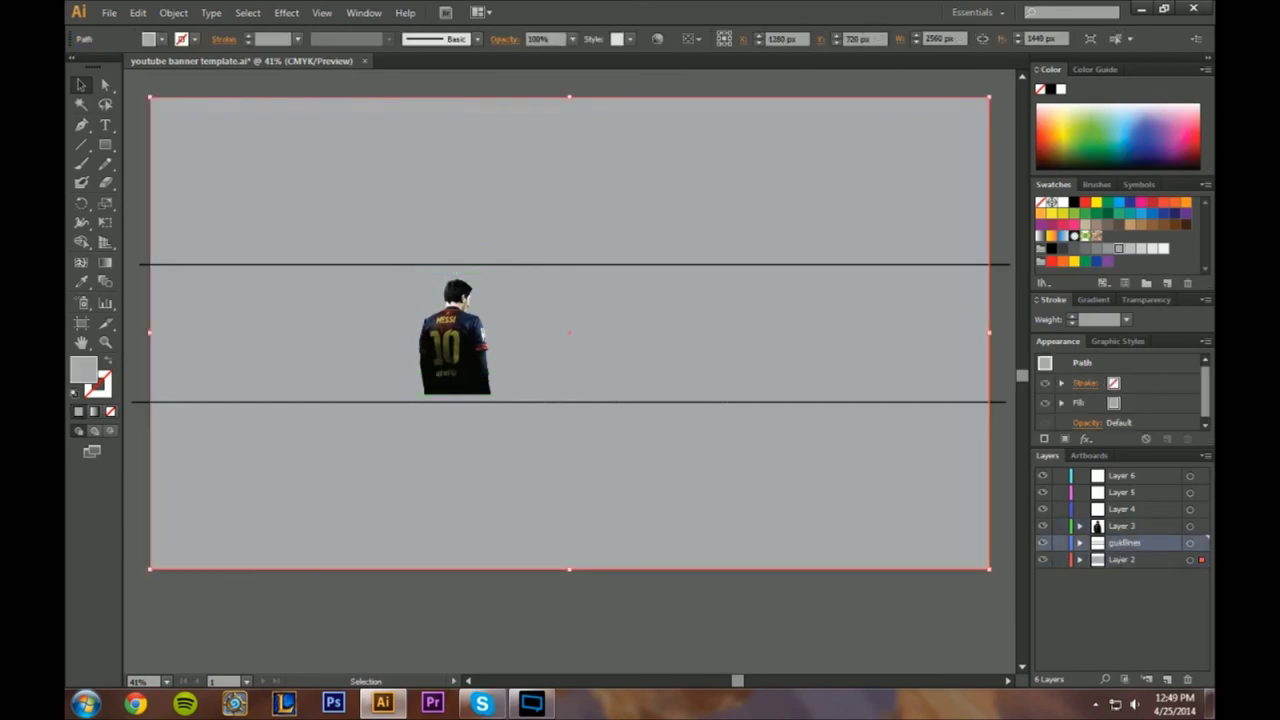
{"action": "left_click", "coordinate": [82, 144]}
{"action": "left_click_drag", "start_coordinate": [340, 92], "coordinate": [340, 625]}
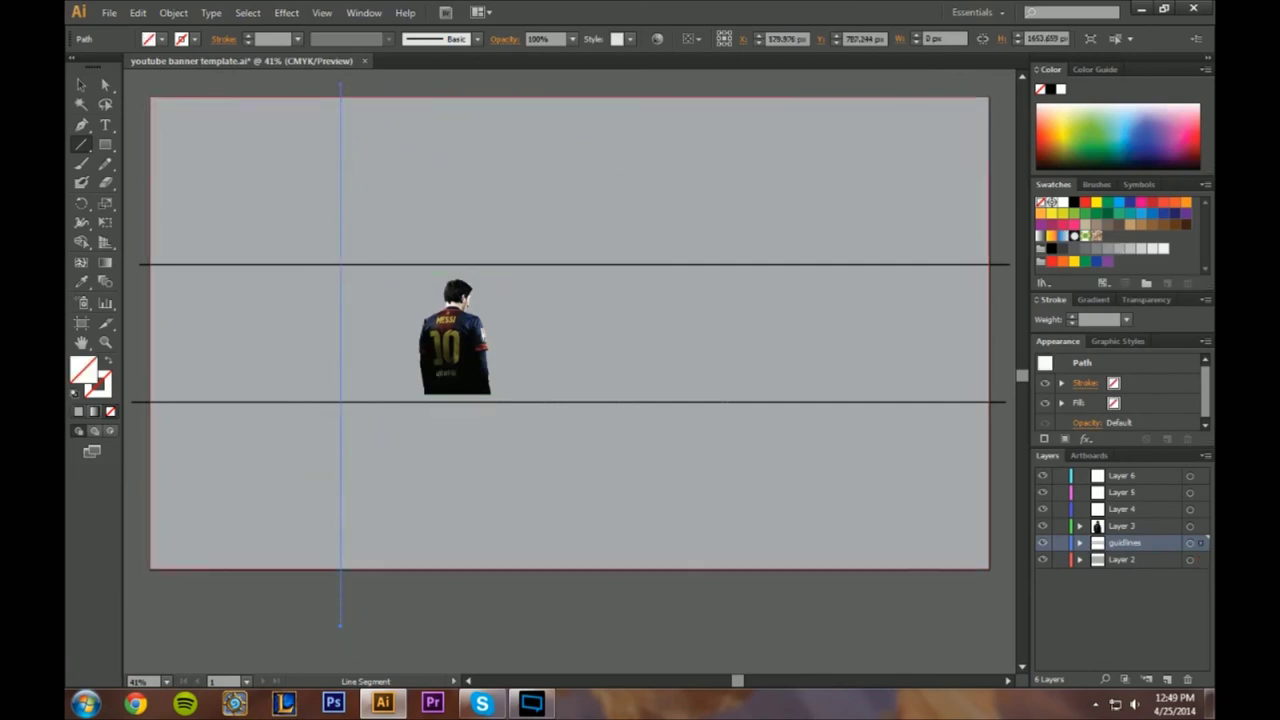
{"action": "left_click_drag", "start_coordinate": [760, 84], "coordinate": [758, 622]}
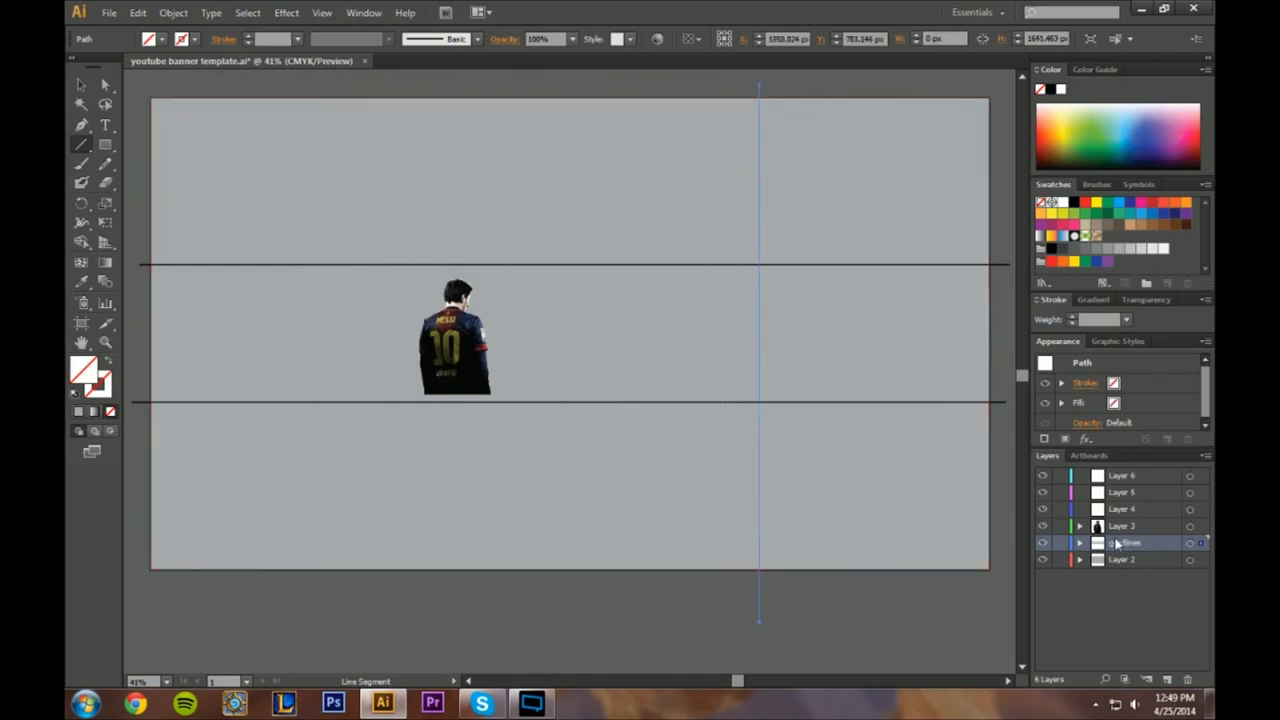
- Give both vertical guide lines a black fill and a 3 pt black stroke, leaving them deselected
{"action": "left_click", "coordinate": [84, 85]}
{"action": "left_click_drag", "start_coordinate": [348, 170], "coordinate": [340, 170]}
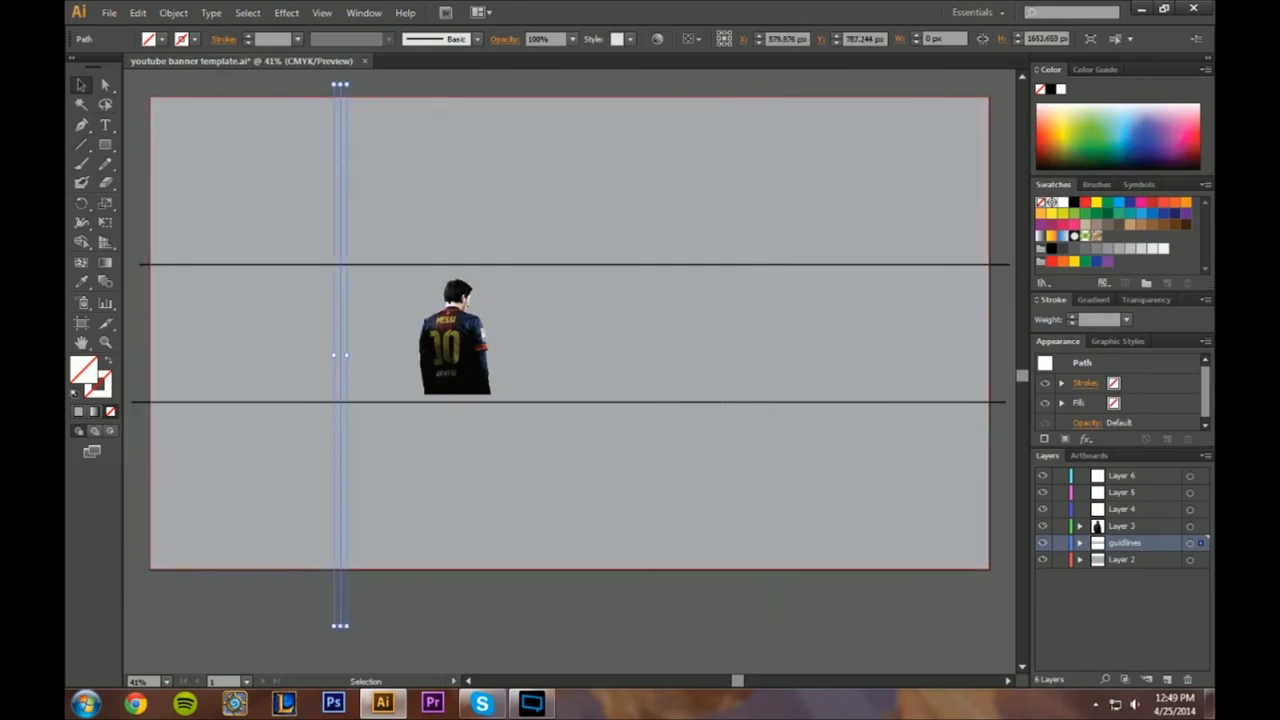
{"action": "left_click", "coordinate": [758, 212], "text": "shift"}
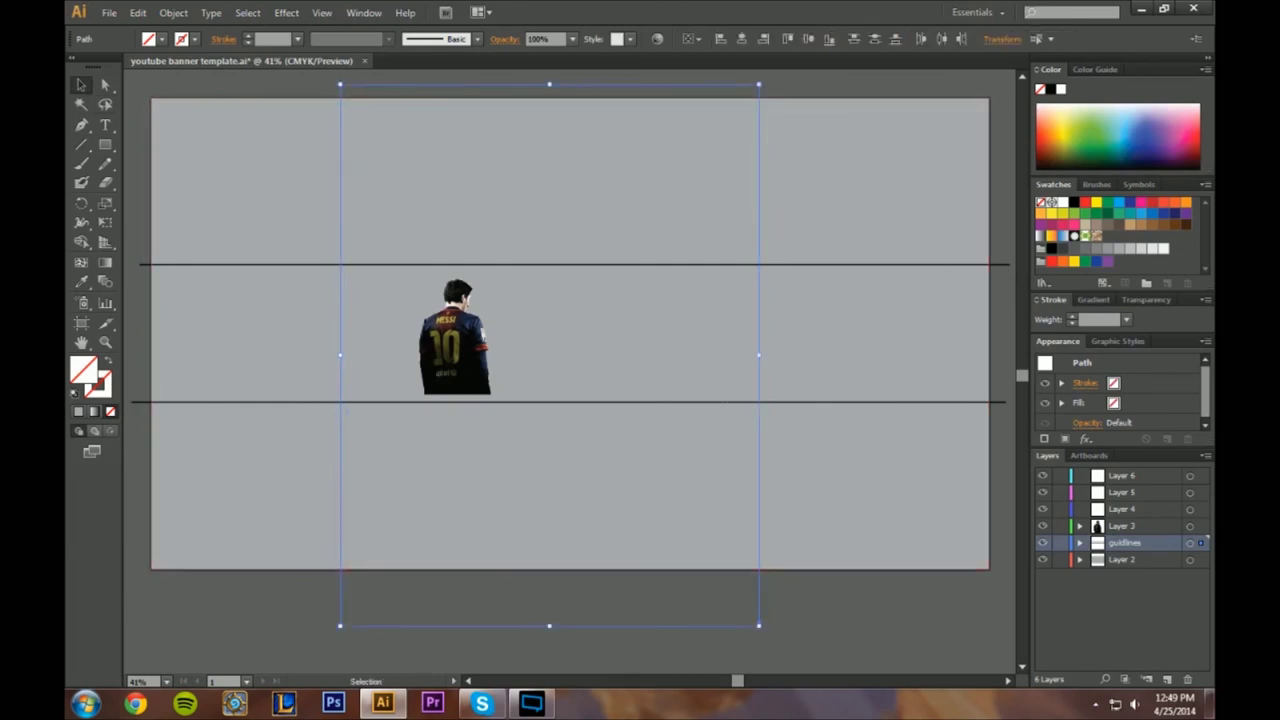
{"action": "left_click", "coordinate": [98, 384]}
{"action": "left_click", "coordinate": [78, 411]}
{"action": "left_click", "coordinate": [88, 364]}
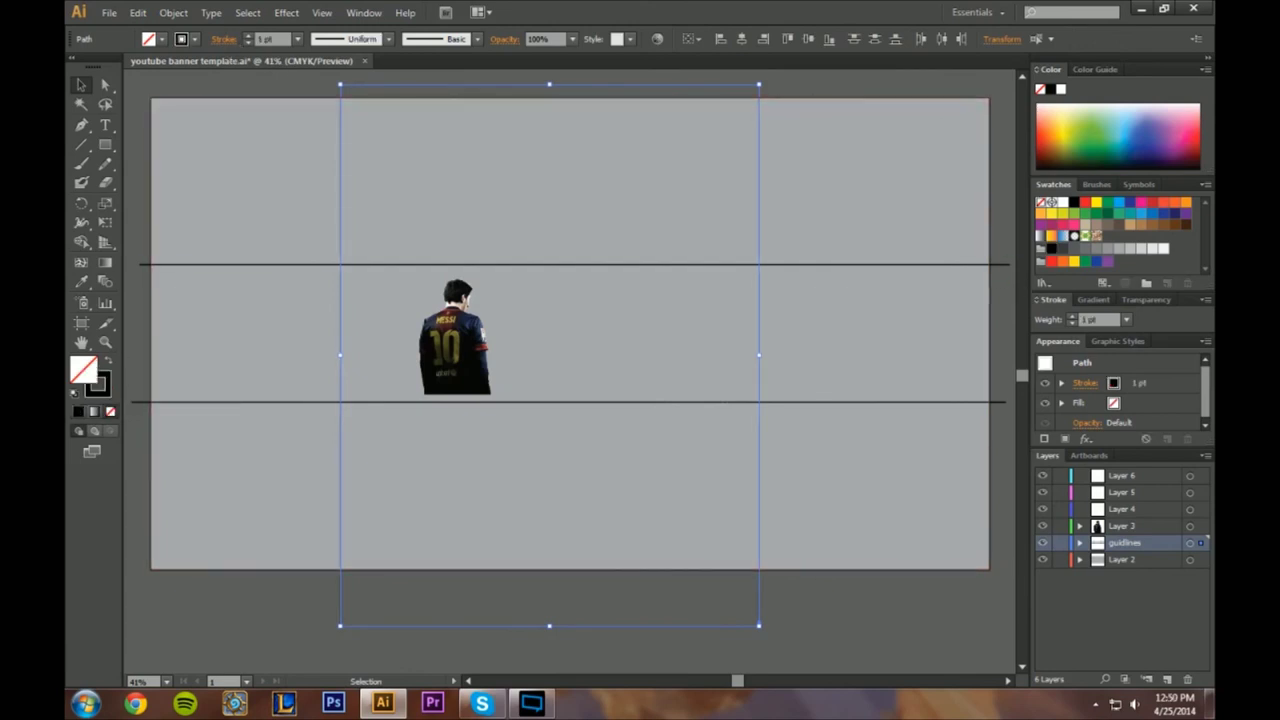
{"action": "left_click", "coordinate": [1049, 250]}
{"action": "left_click", "coordinate": [248, 35]}
{"action": "key", "text": "ctrl+shift+a"}
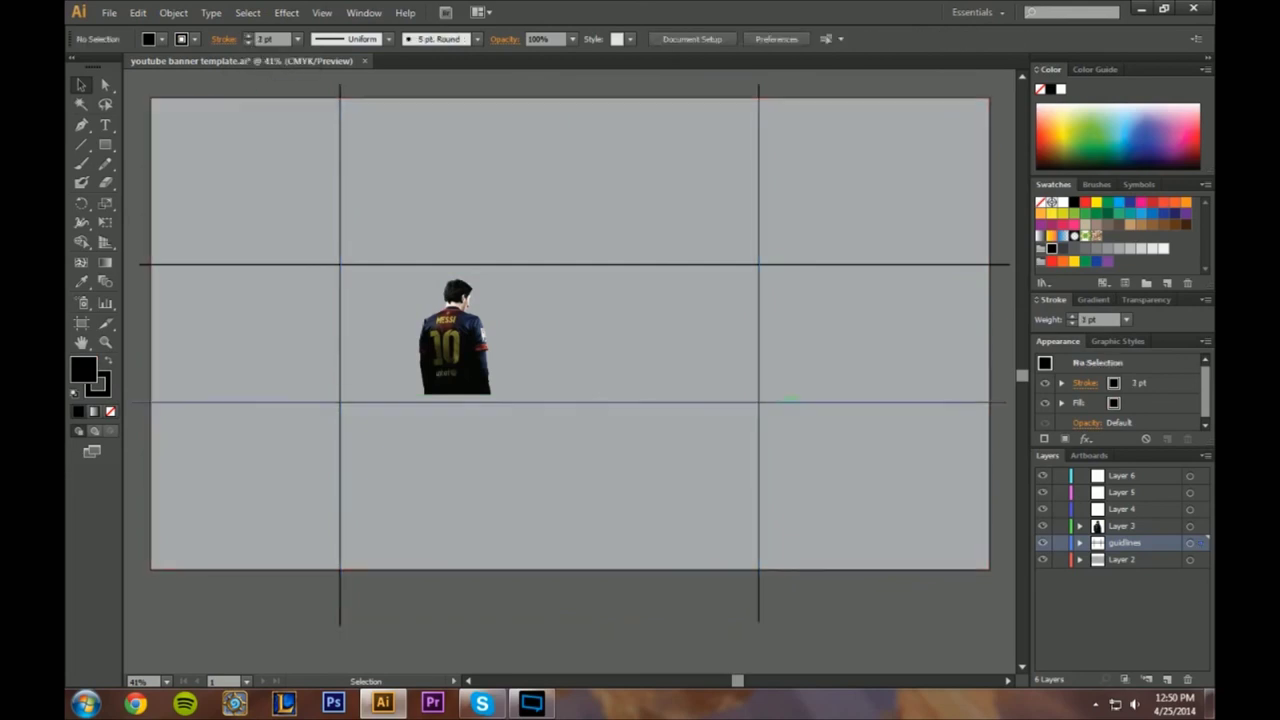
- Move the right vertical guide line outward to about X 1948 px, keeping its height
{"action": "left_click", "coordinate": [759, 218]}
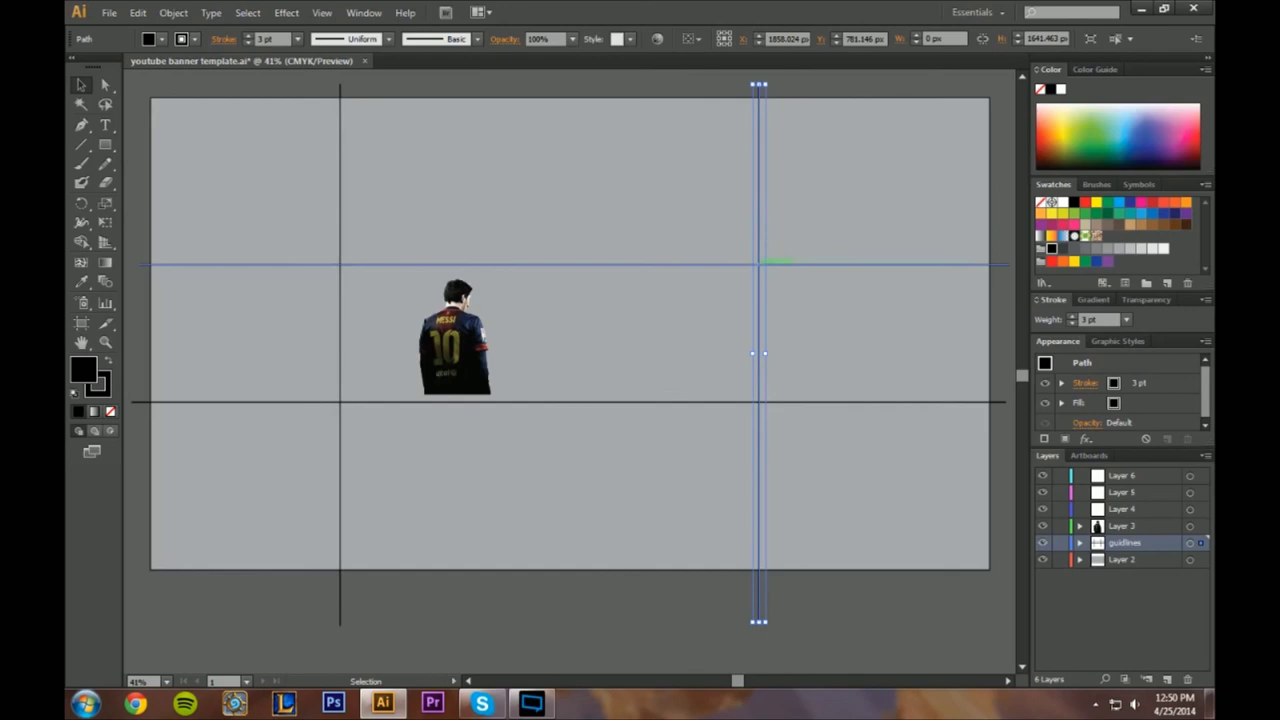
{"action": "left_click_drag", "start_coordinate": [760, 264], "coordinate": [779, 264]}
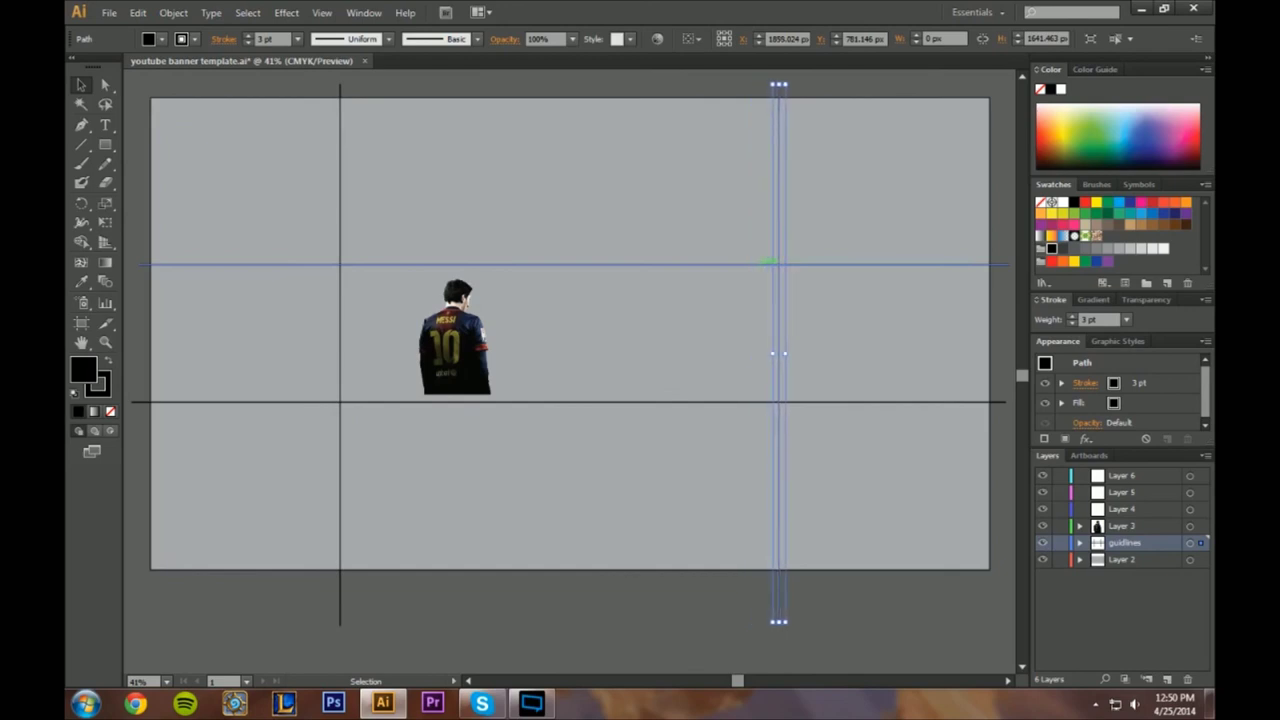
{"action": "key", "text": "ctrl+shift+a"}
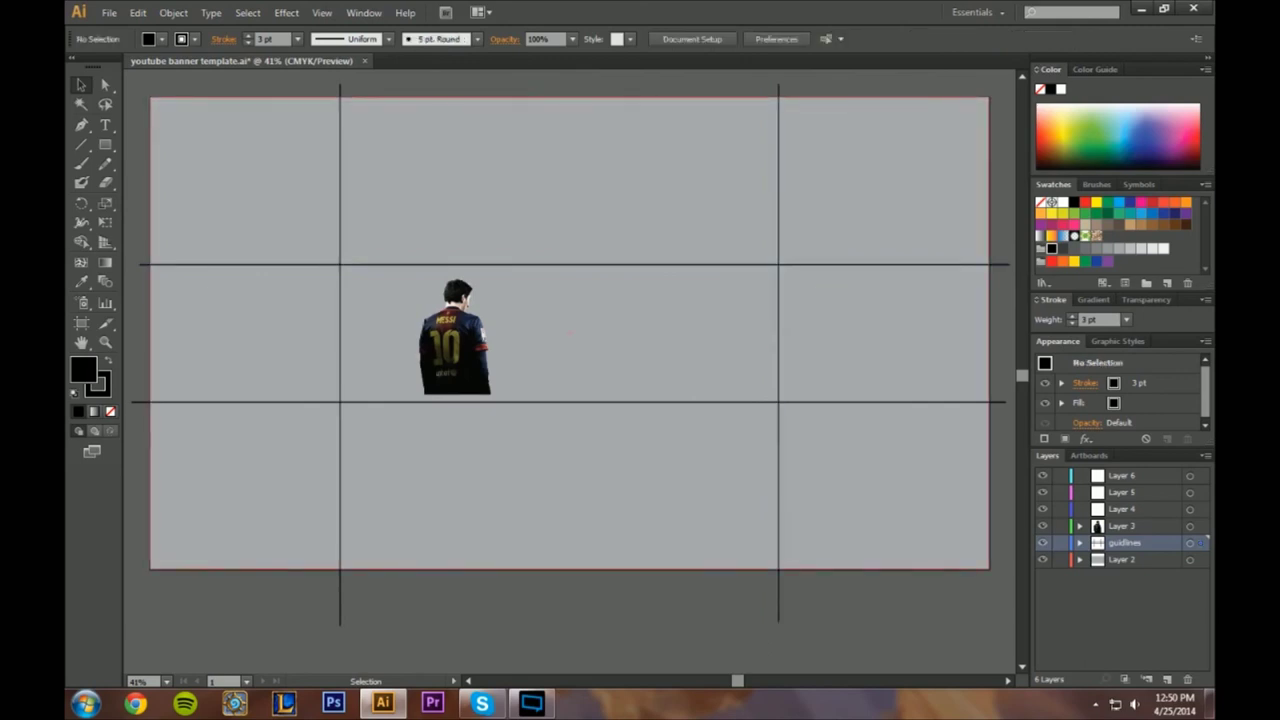
{"action": "left_click", "coordinate": [779, 345]}
{"action": "key", "text": "shift+Right"}
{"action": "key", "text": "shift+Right"}
{"action": "key", "text": "shift+Right"}
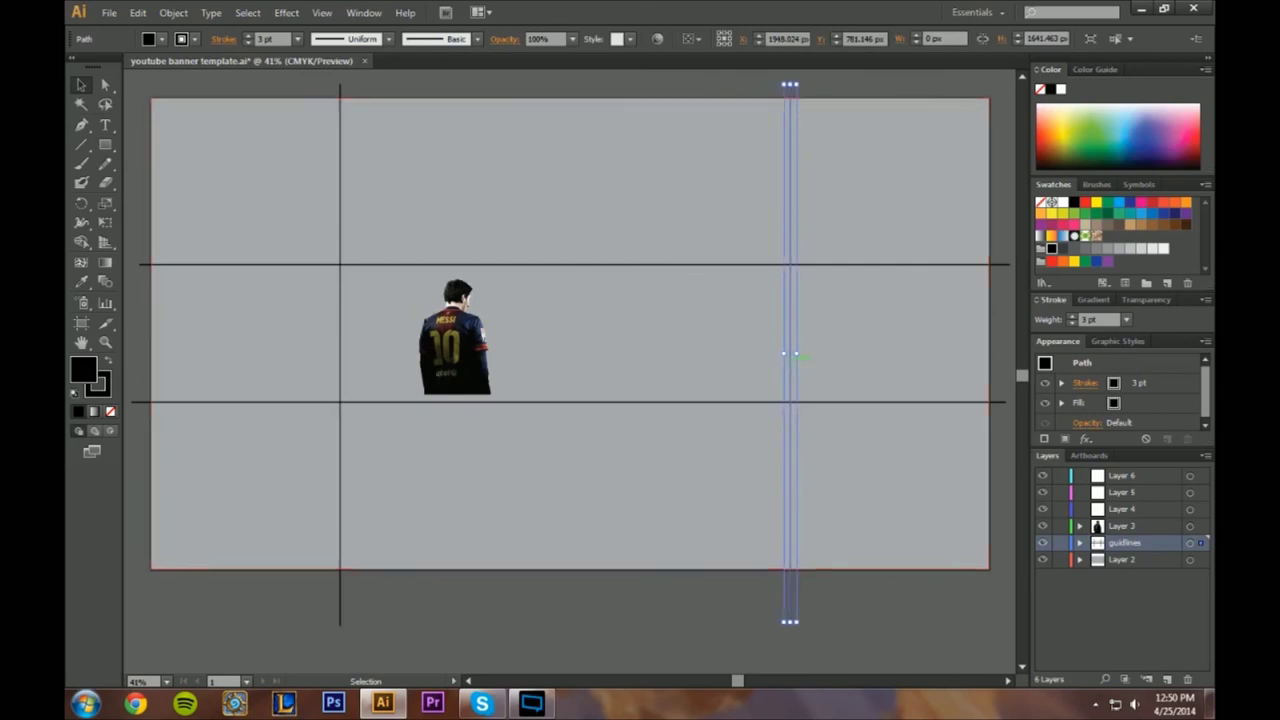
- Nudge the left vertical guide line outward to about X 565 px and hide the guidlines layer
{"action": "left_click", "coordinate": [339, 296]}
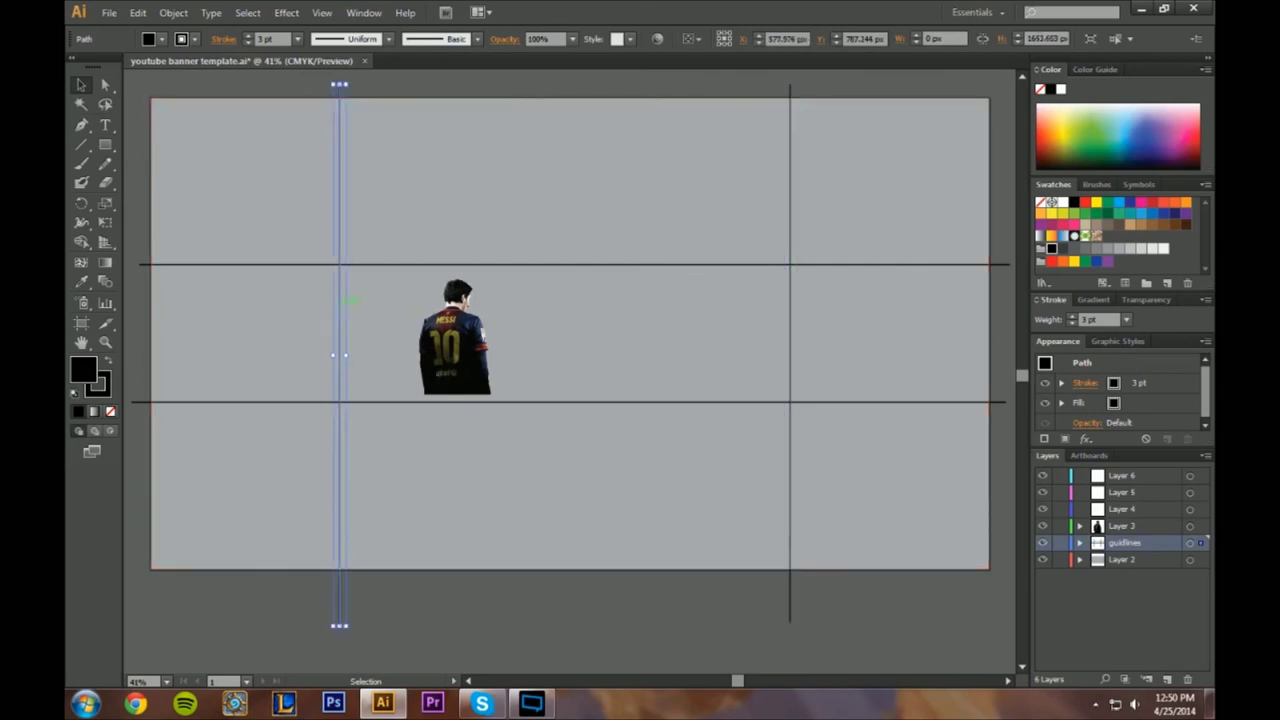
{"action": "key", "text": "shift+Left"}
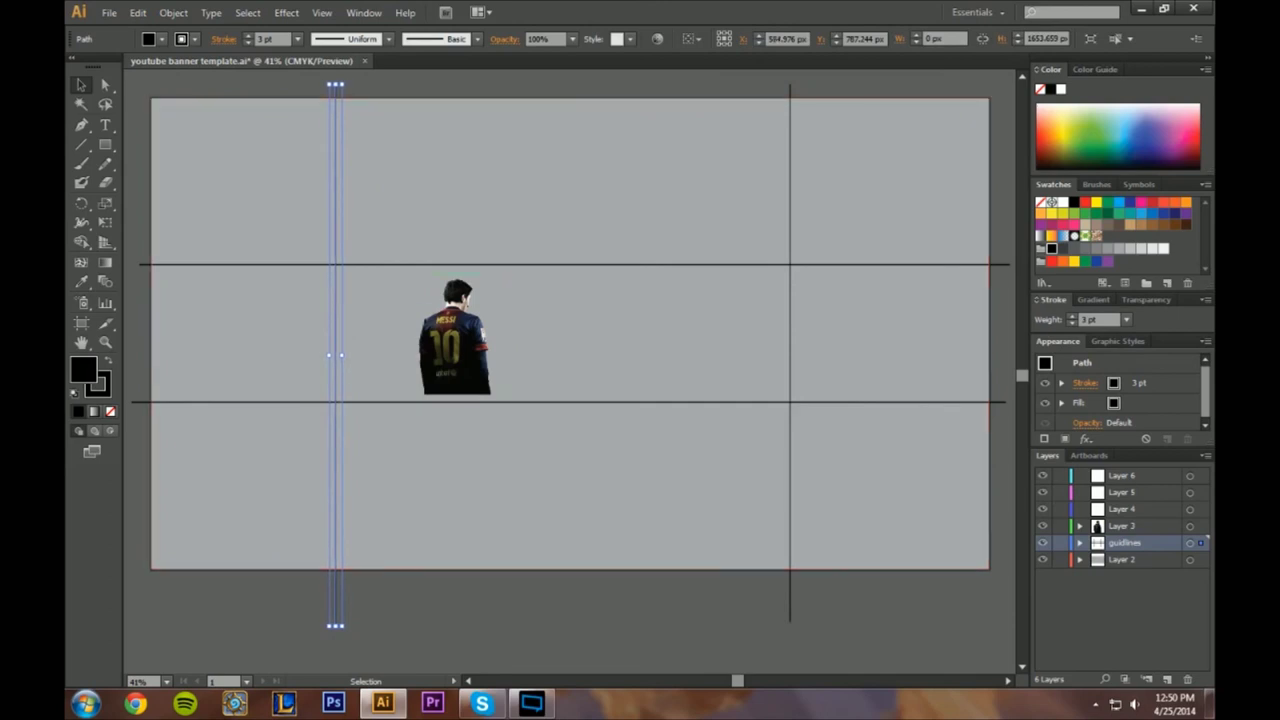
{"action": "key", "text": "ctrl+shift+a"}
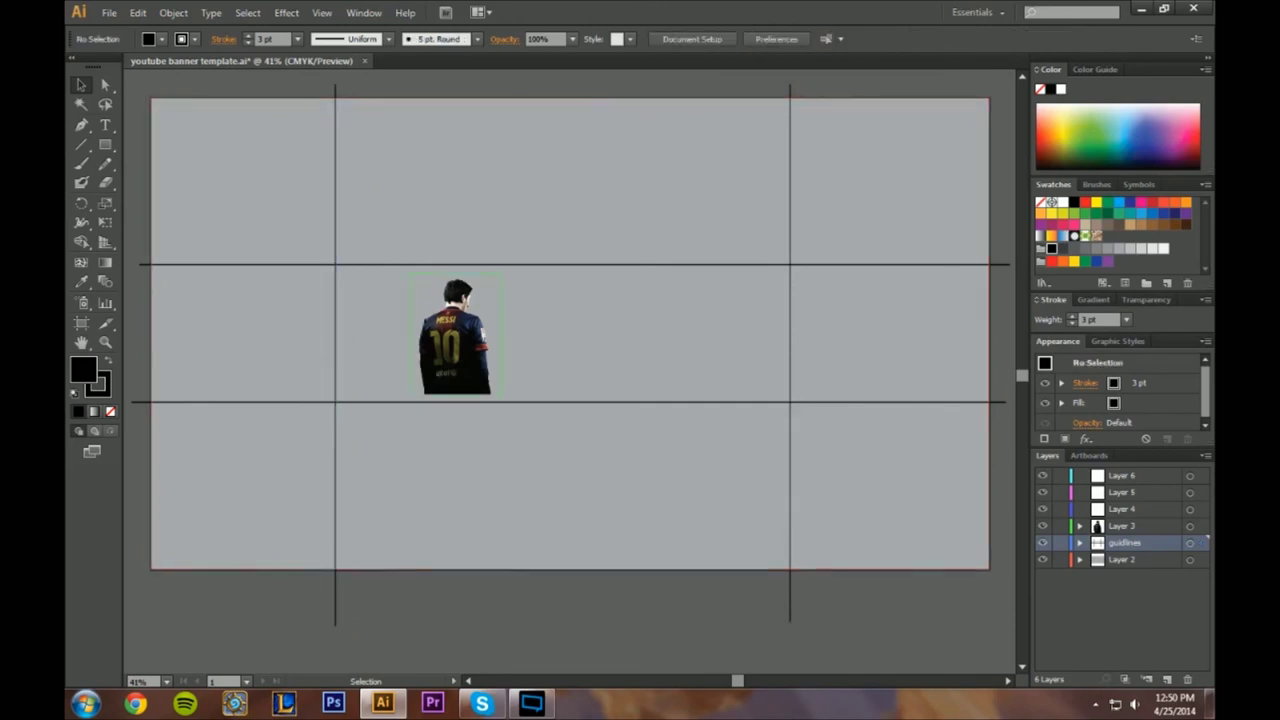
{"action": "left_click", "coordinate": [1043, 542]}
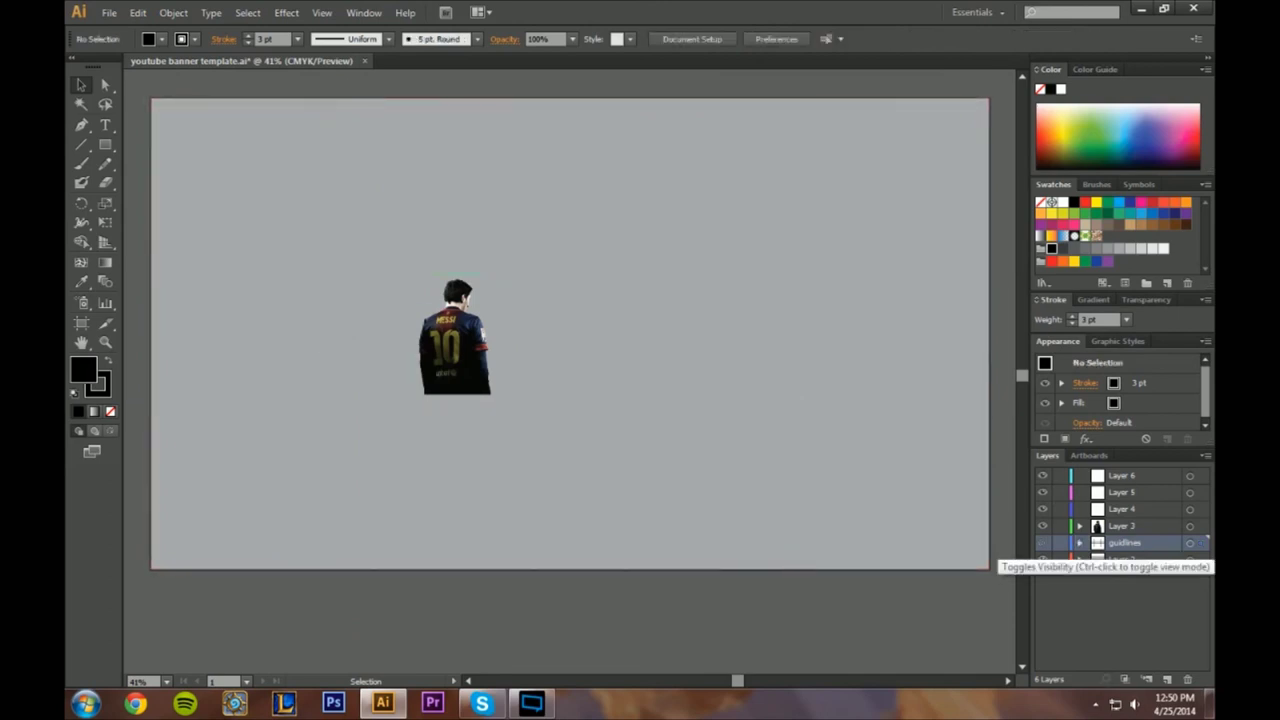